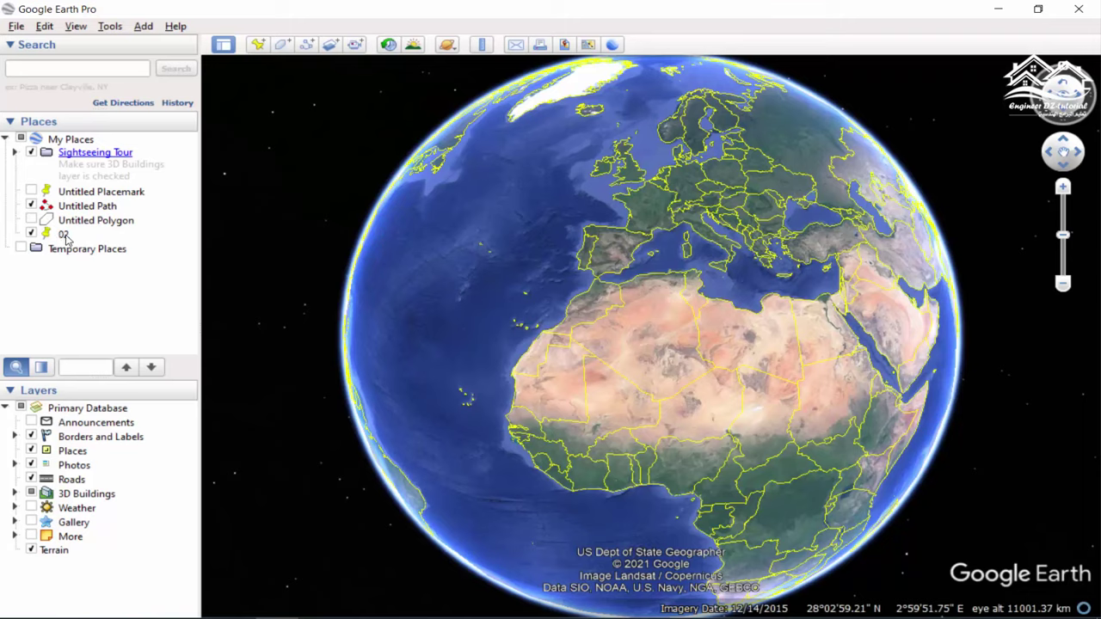
Fly to the 02 placemark, then hide both the 02 placemark and the Photos layer.
double_click(60, 238)
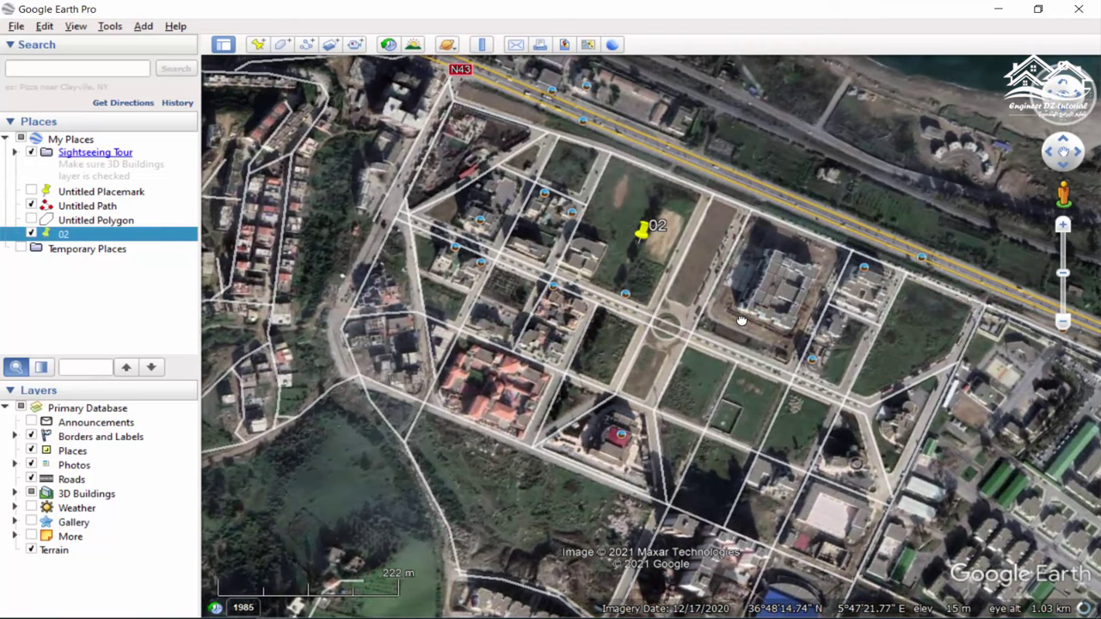
left_click_drag(741, 310, 741, 316)
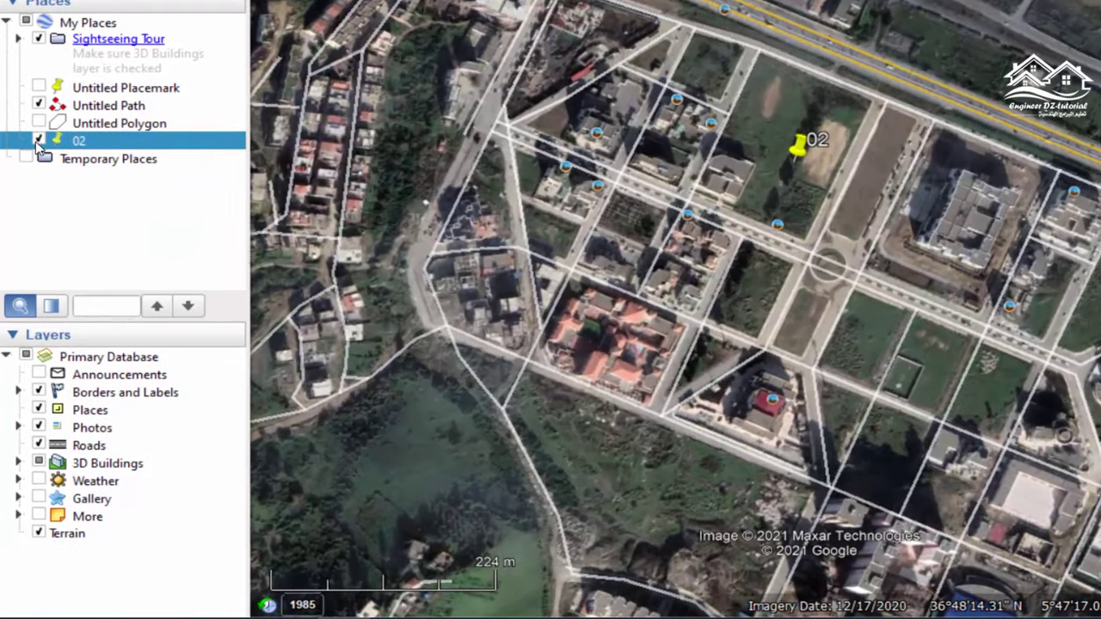
left_click(38, 142)
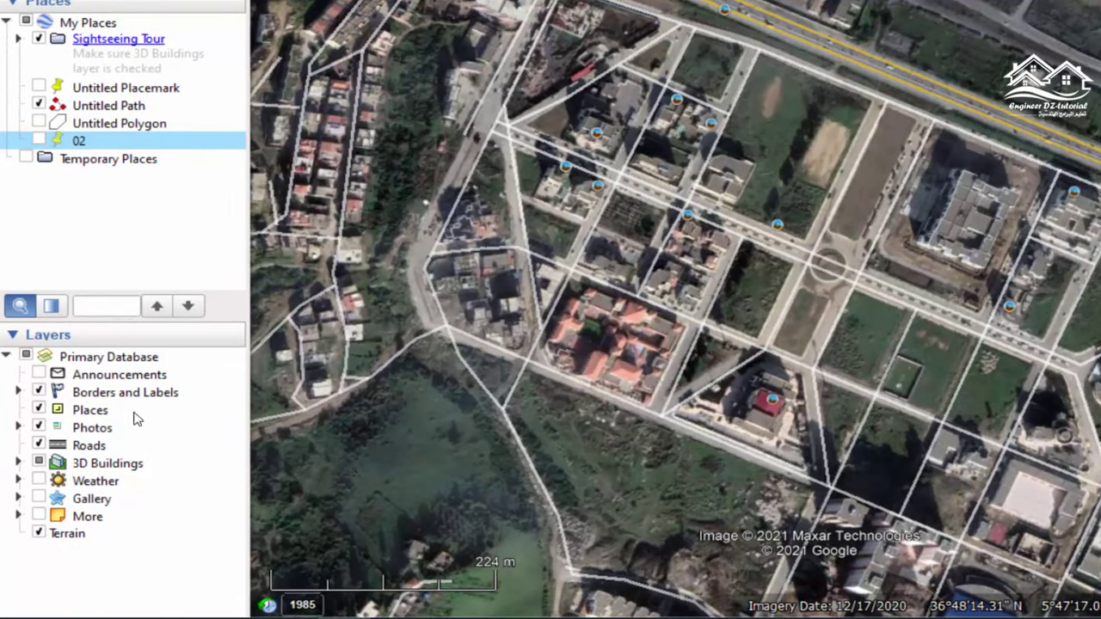
left_click(38, 427)
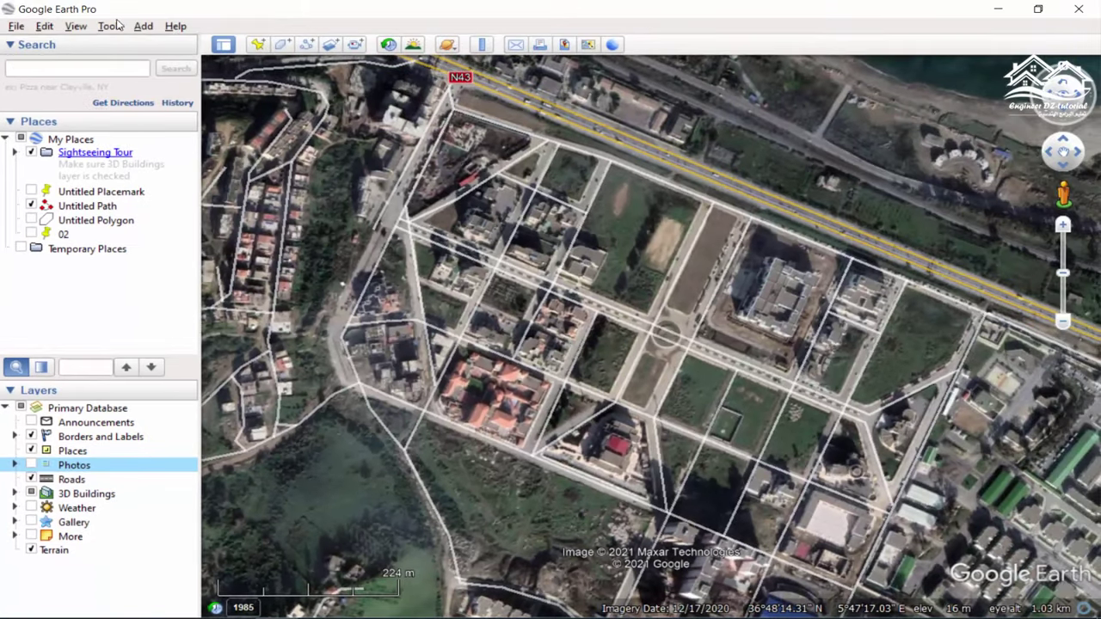
Switch Google Earth to the Save Image export layout from the File menu.
left_click(75, 26)
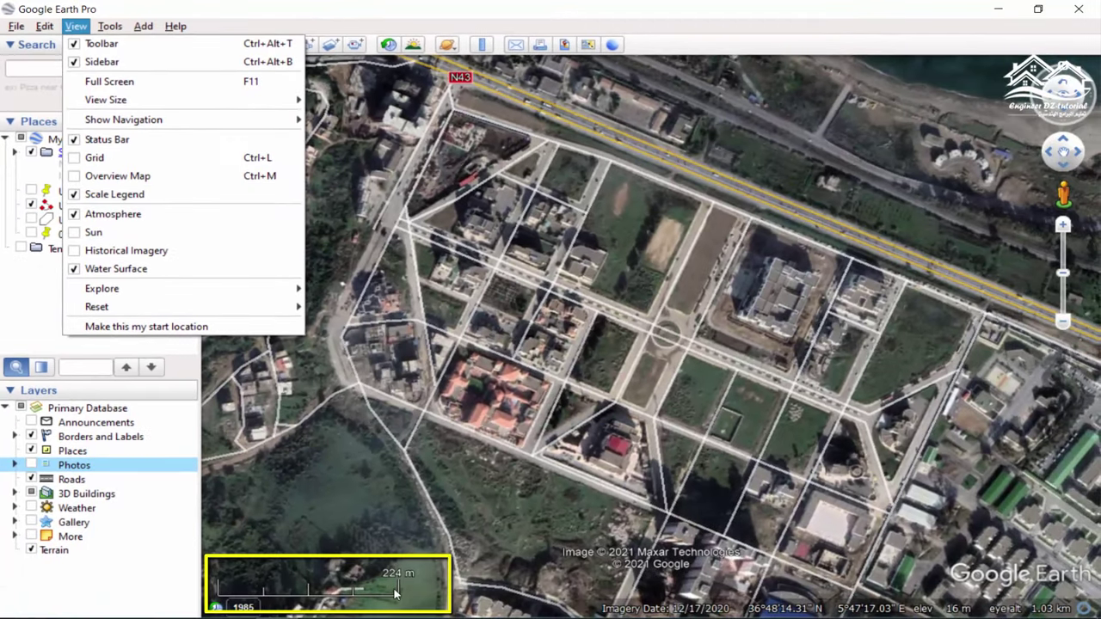
left_click(510, 11)
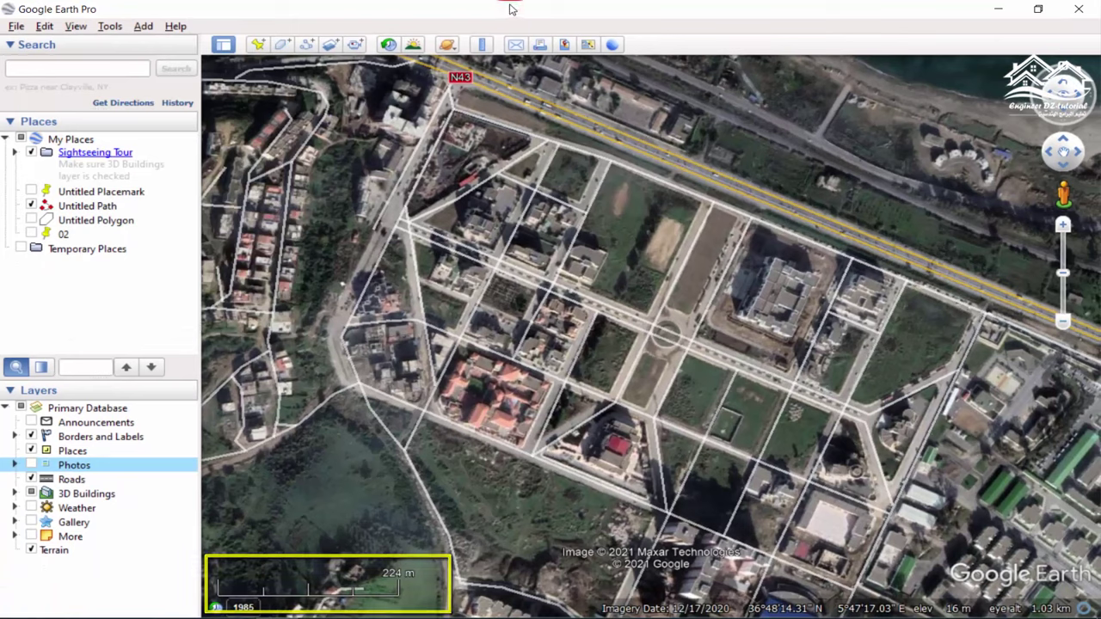
left_click(16, 27)
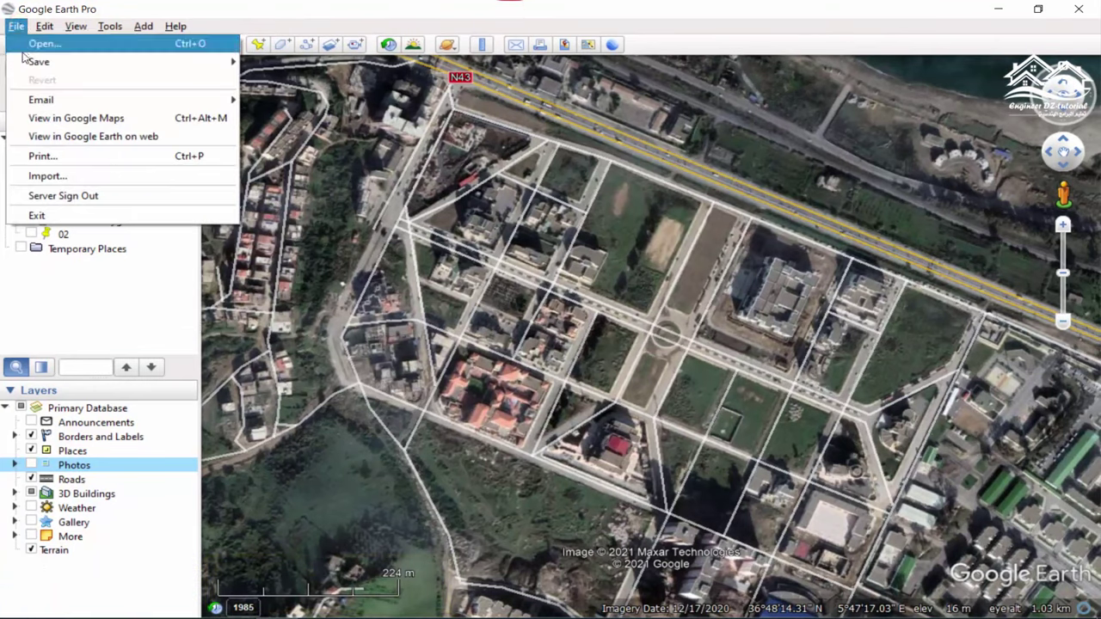
mouse_move(38, 62)
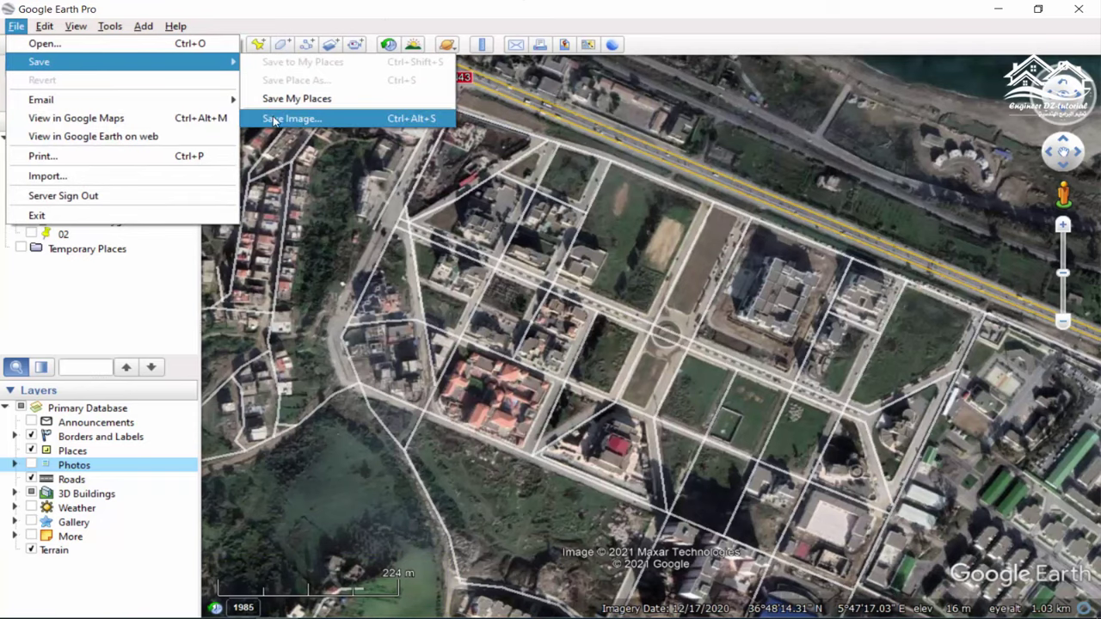
left_click(315, 120)
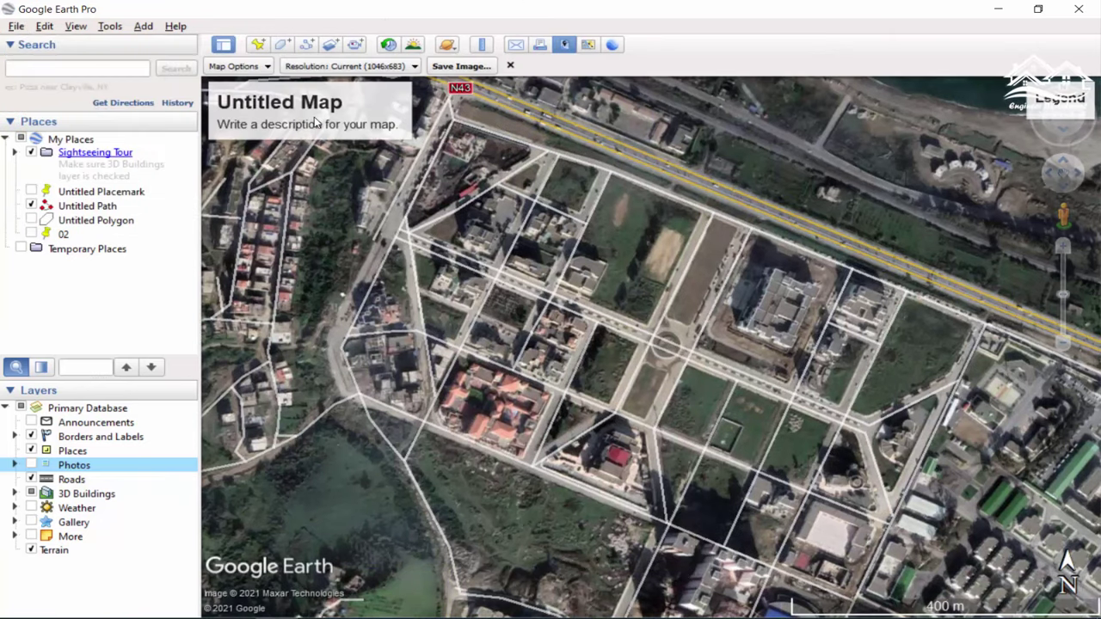
Remove the title, legend and compass from the export, and set resolution to 1920x1080 (1080 HD).
left_click(252, 67)
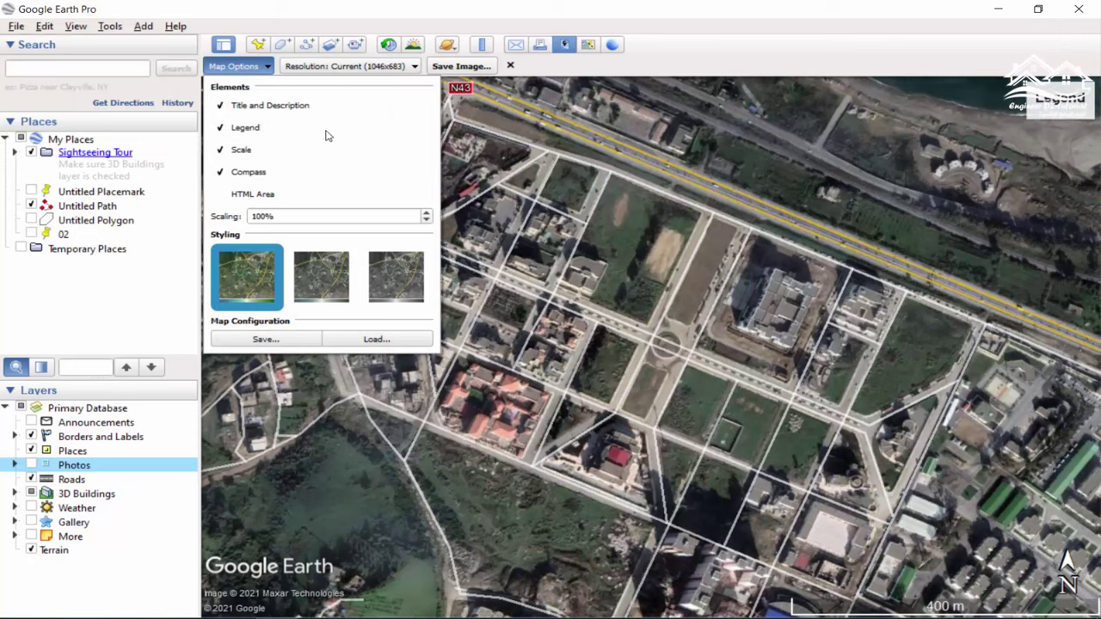
left_click(220, 128)
left_click(221, 104)
left_click(219, 173)
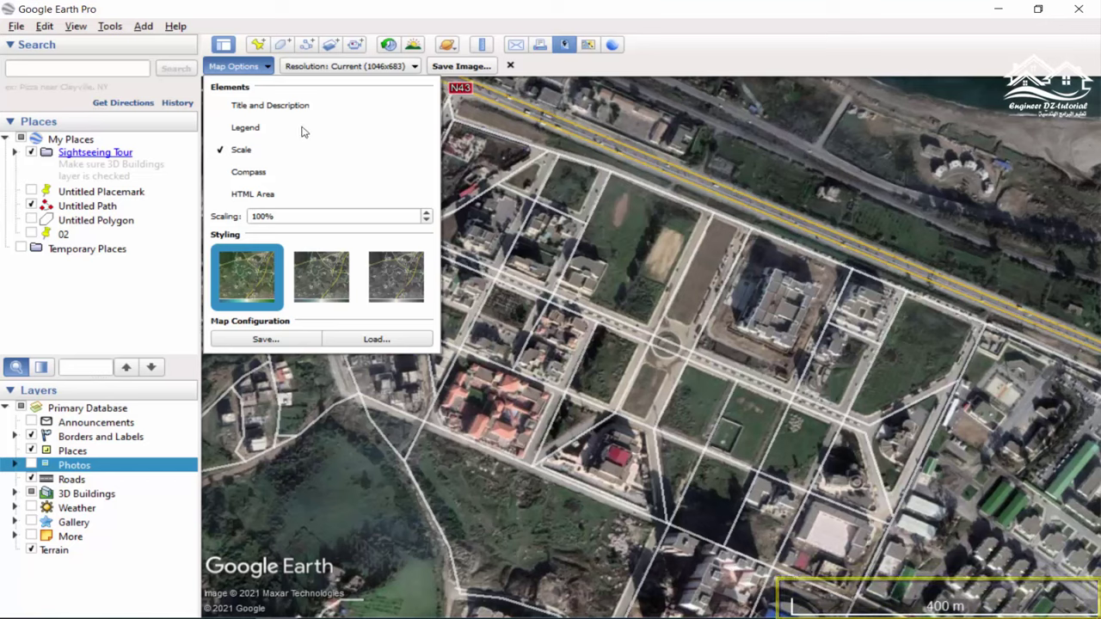
left_click(355, 68)
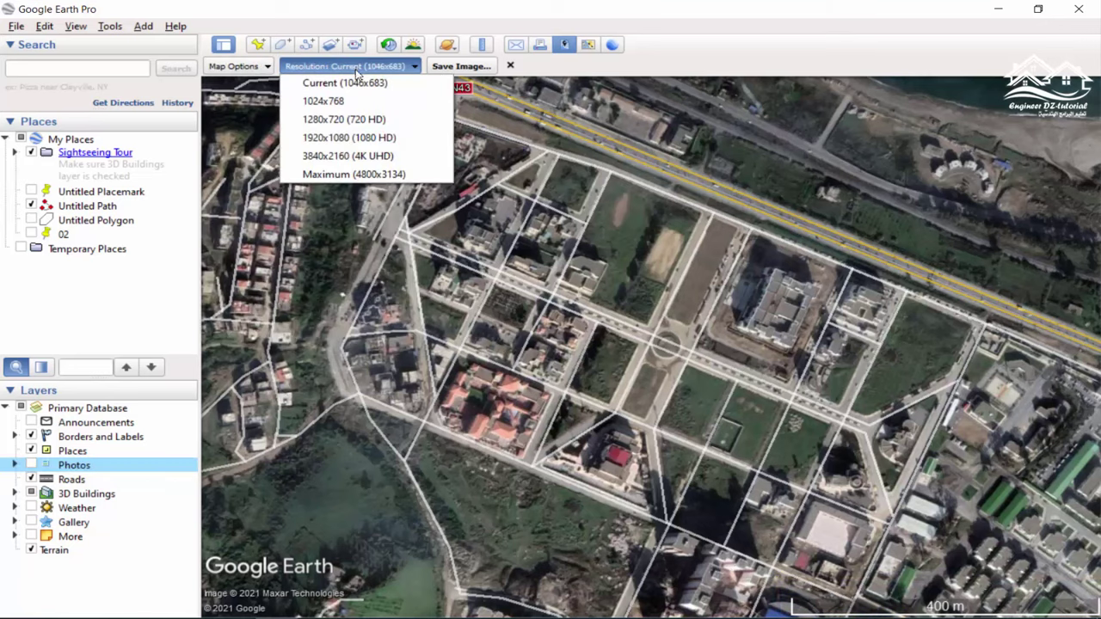
left_click(379, 139)
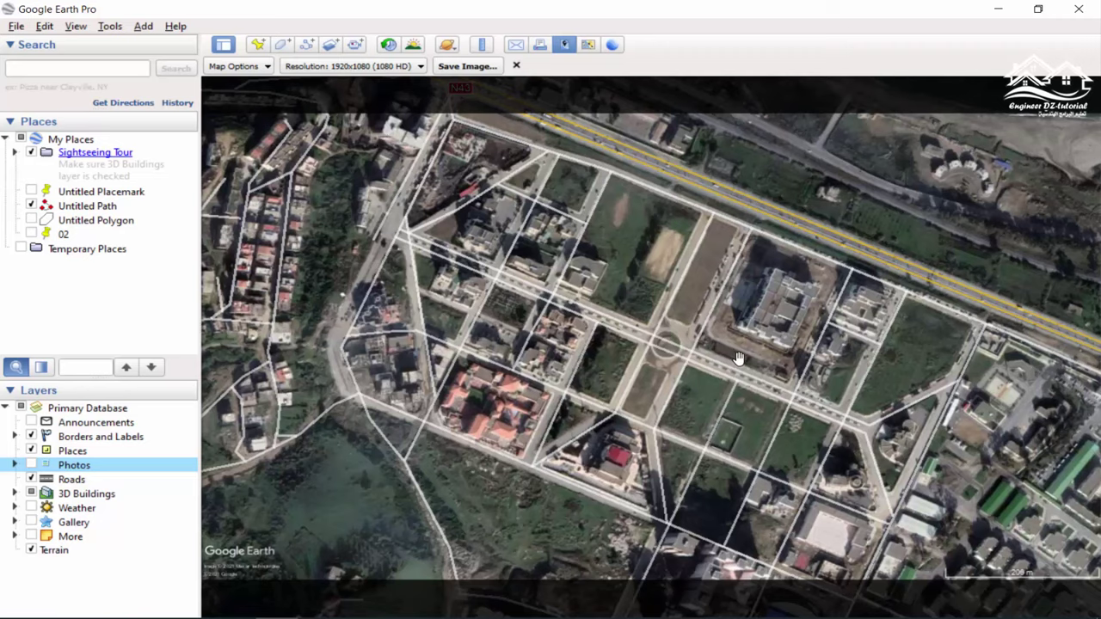
Frame the neighbourhood in the export view and open the Save Image dialog.
left_click_drag(737, 358, 717, 349)
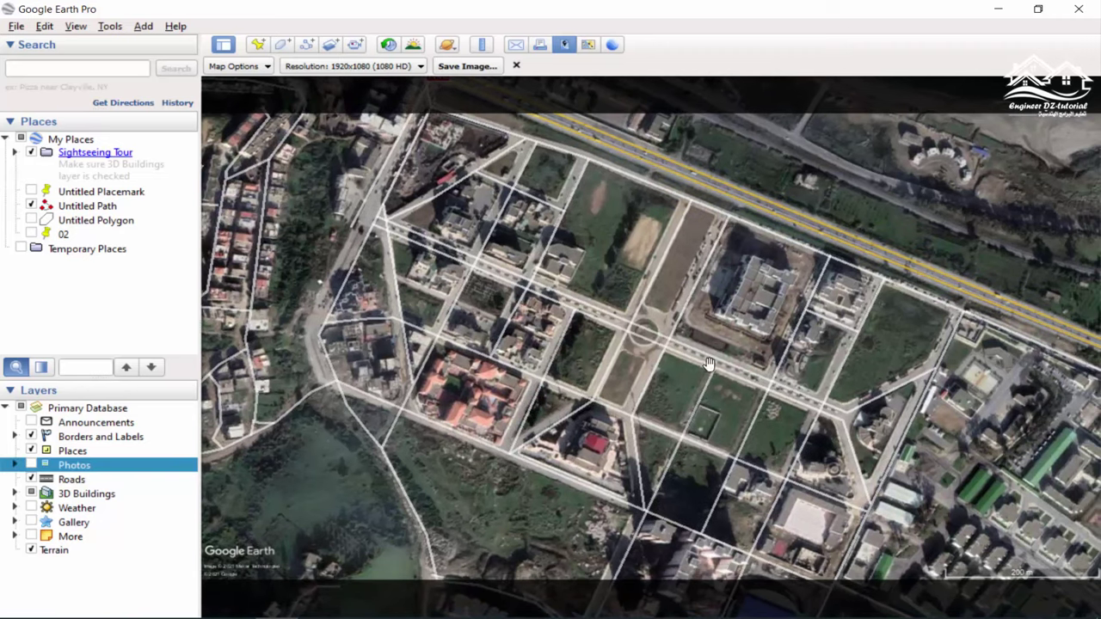
scroll(709, 363, "down", 1)
left_click_drag(699, 361, 681, 362)
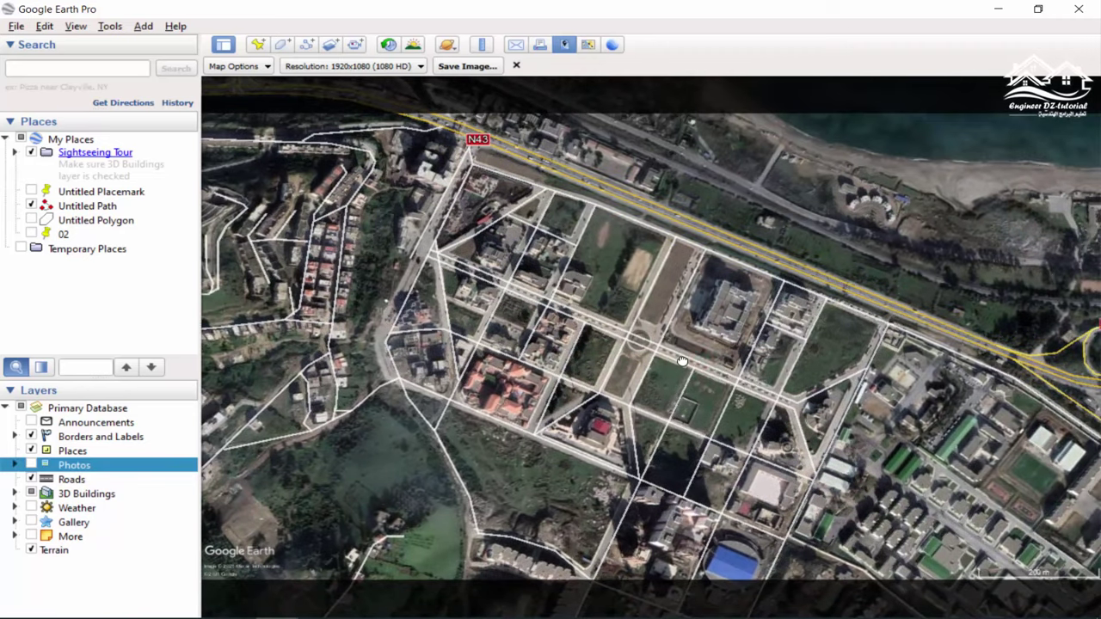
left_click(467, 66)
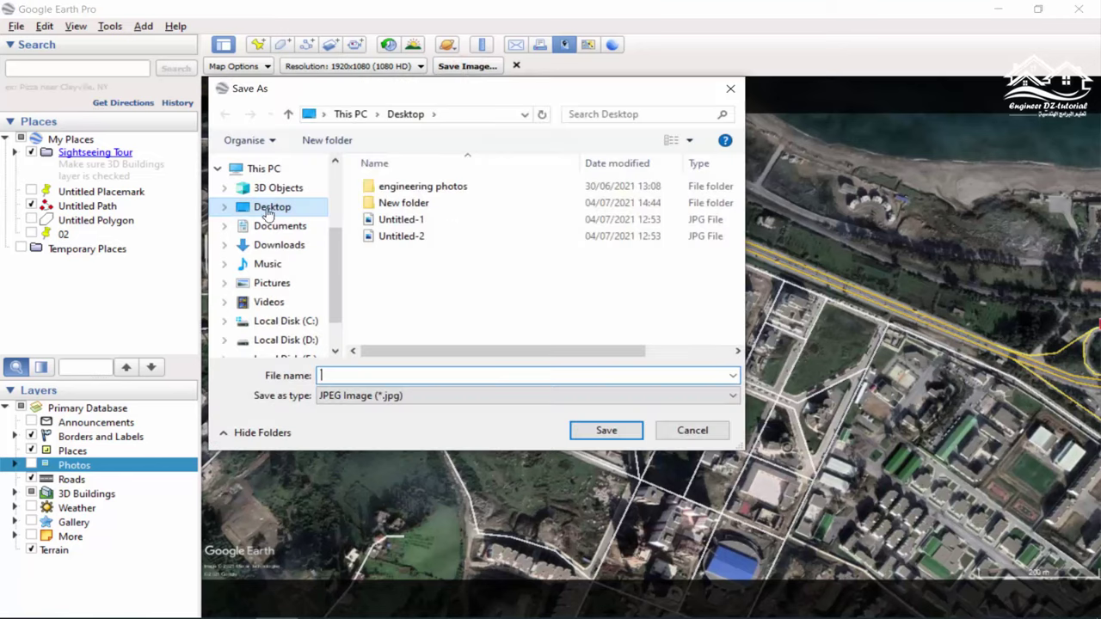
Save the export as JPEG 'A' on the Desktop and minimize Google Earth.
left_click(347, 375)
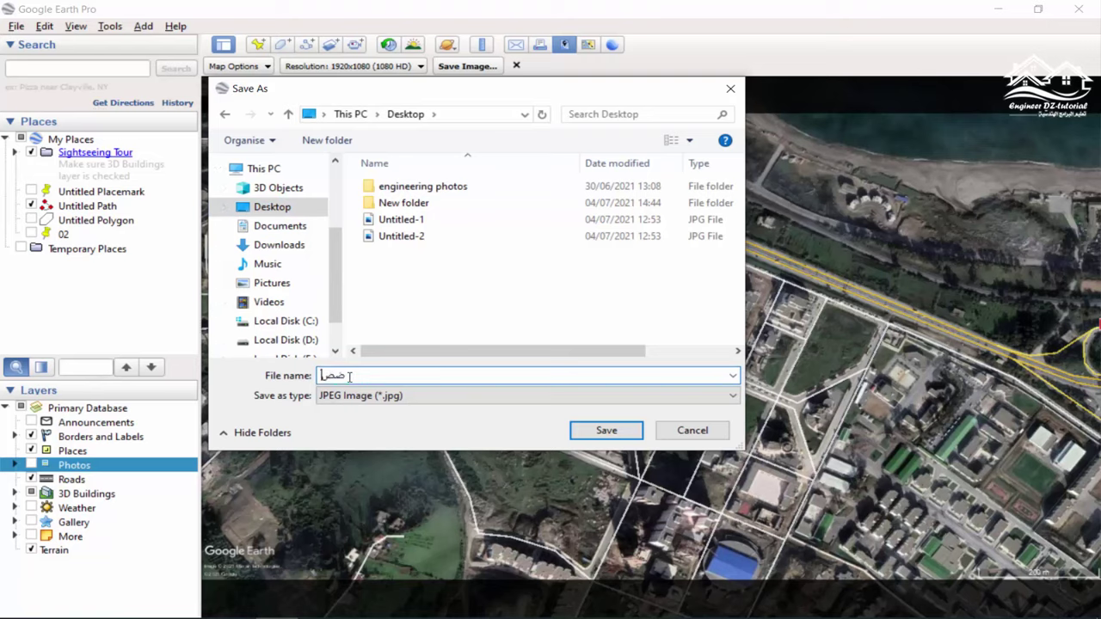
double_click(373, 372)
key("super+space")
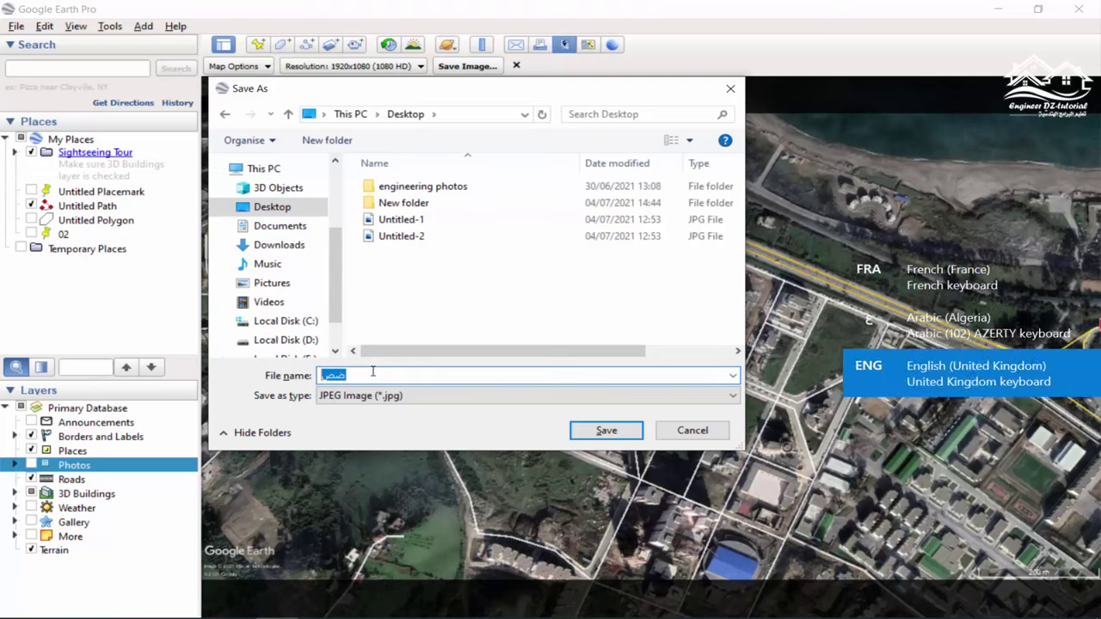
type("A")
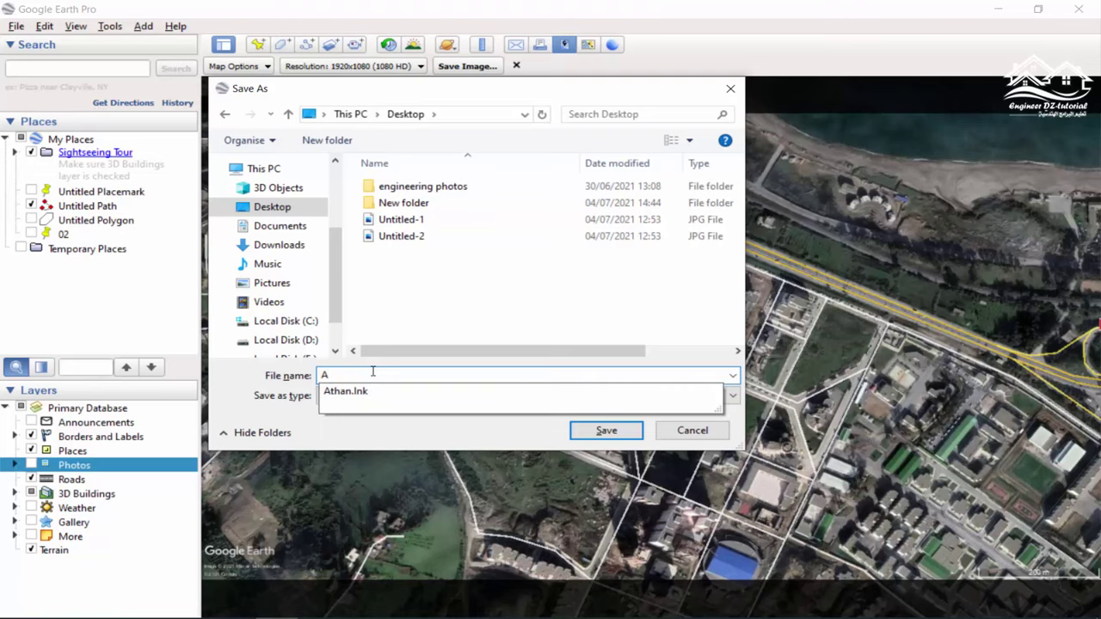
left_click(488, 454)
left_click(605, 430)
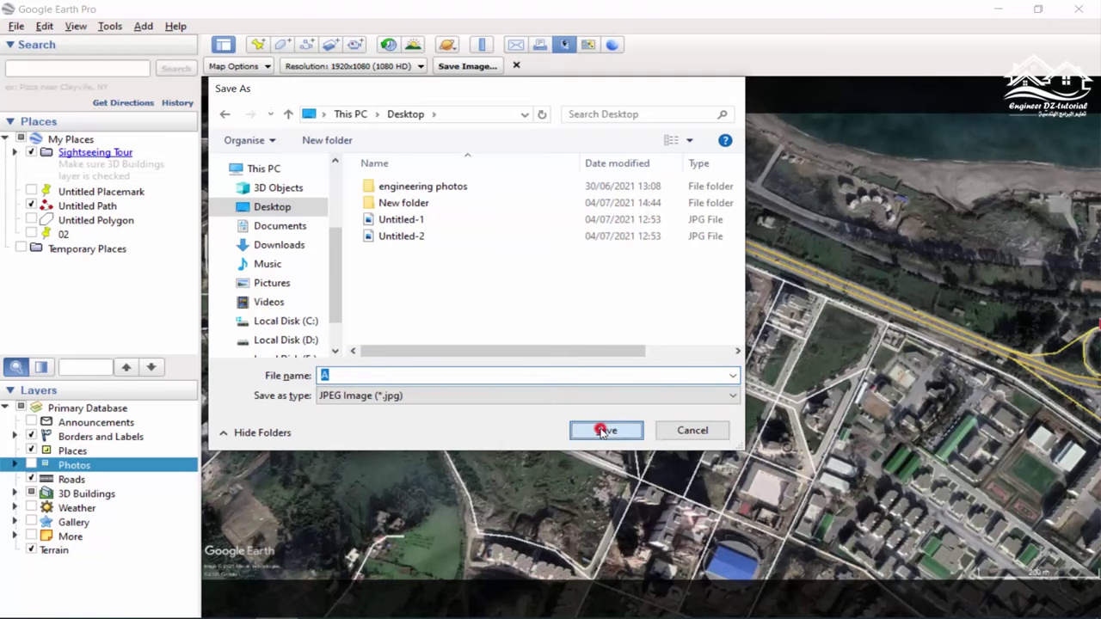
left_click(998, 9)
Open A.jpg from the desktop in Photos to check it, then return to AutoCAD.
left_click(1047, 10)
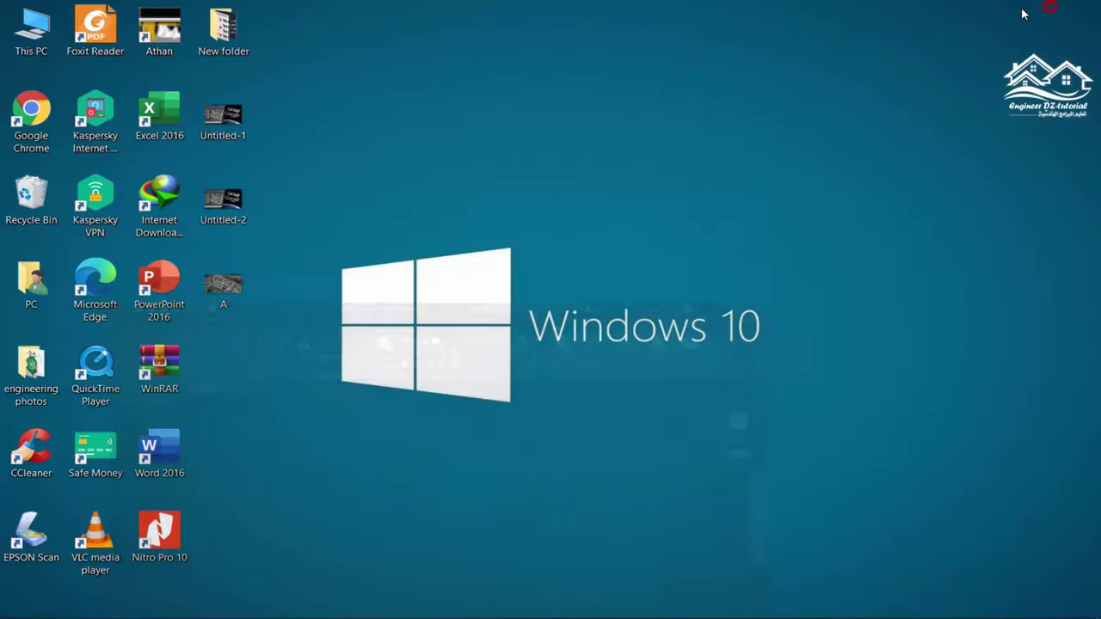
double_click(225, 292)
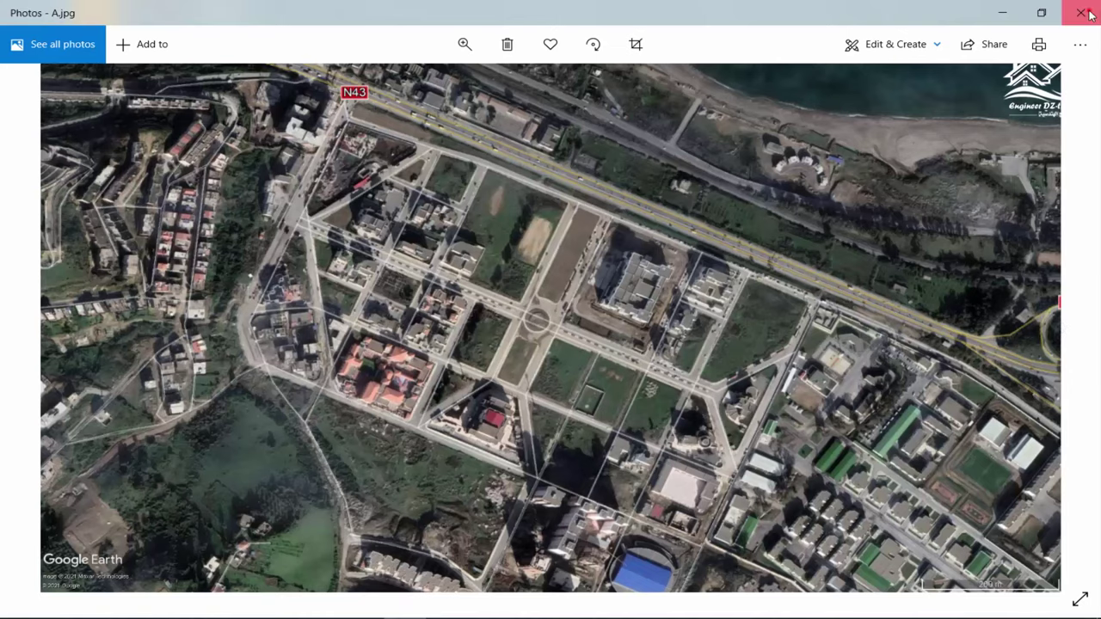
left_click(1081, 12)
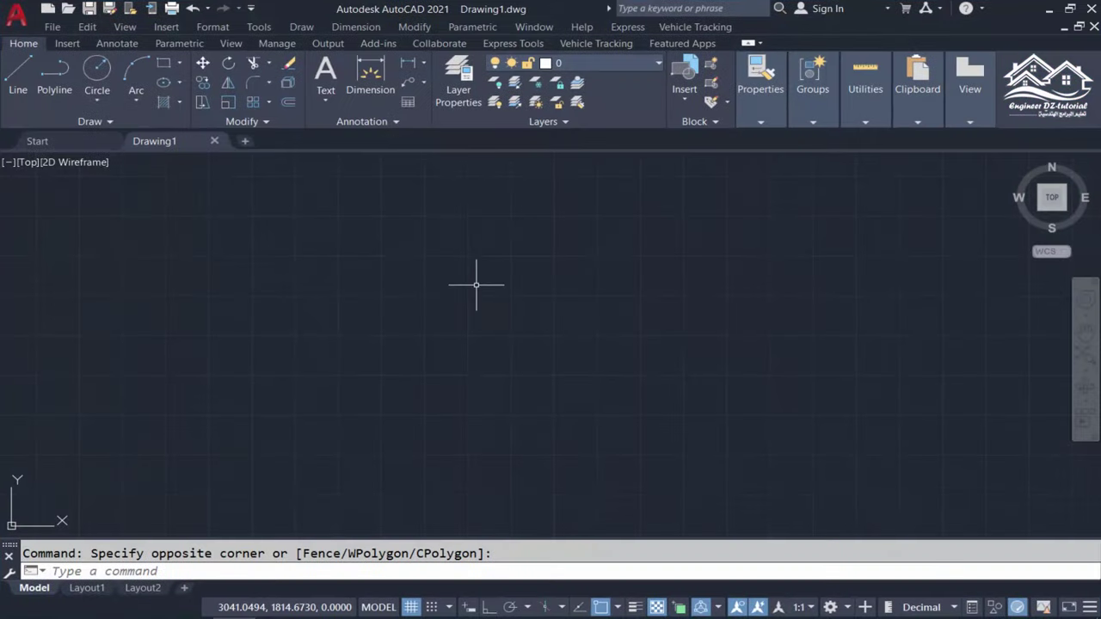
left_click(573, 201)
Run IMAGEATTACH (ima) and choose the Desktop image file A.
left_click(415, 335)
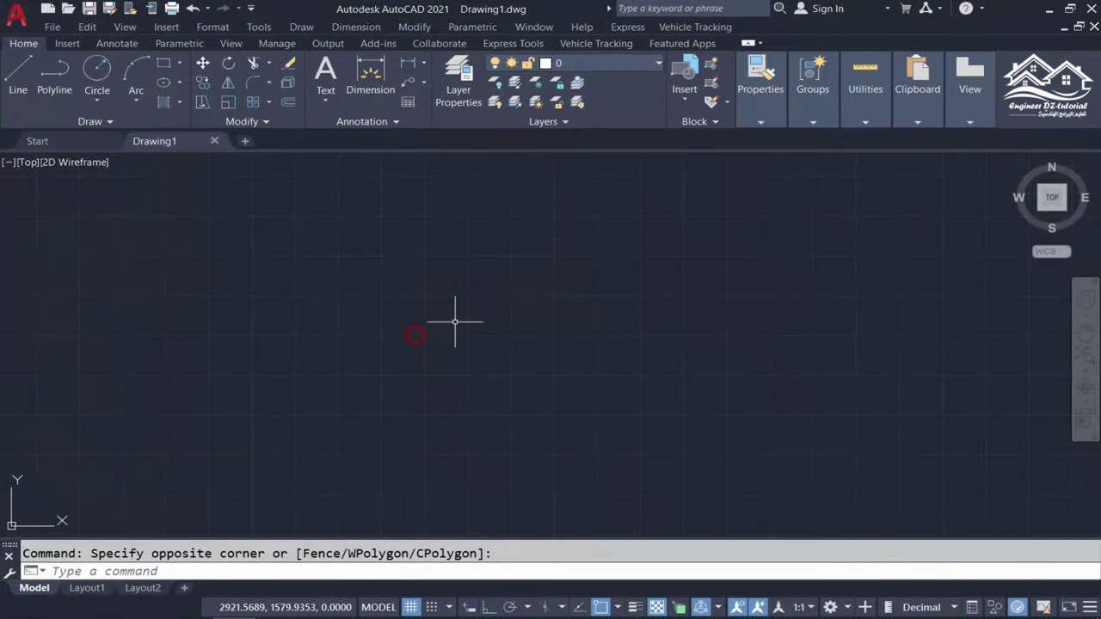
key("Escape")
left_click(166, 27)
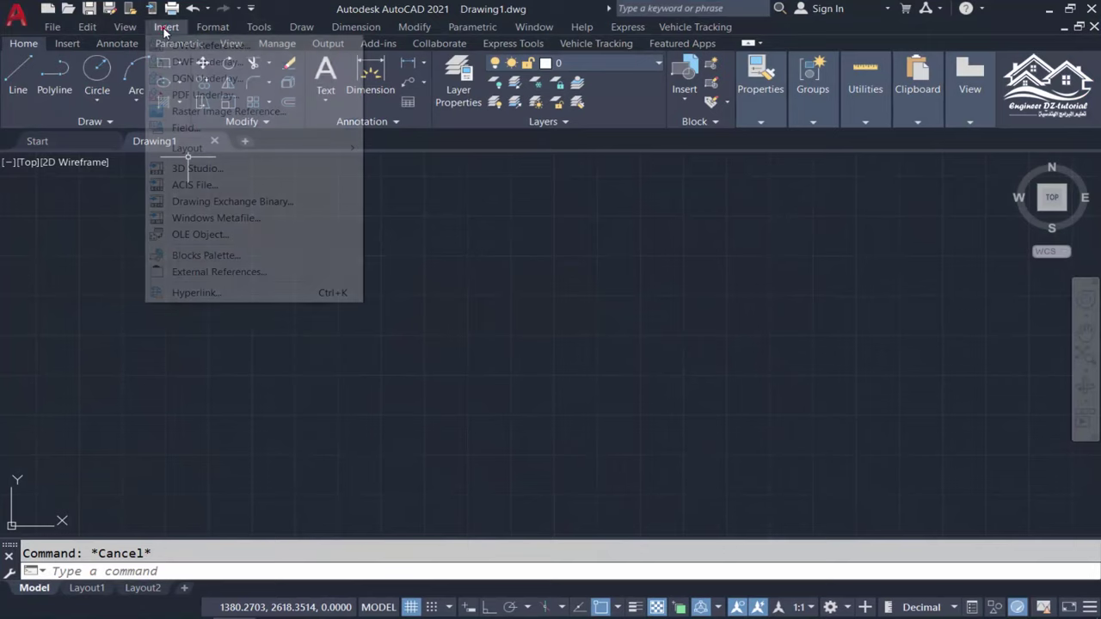
left_click(252, 114)
key("Escape")
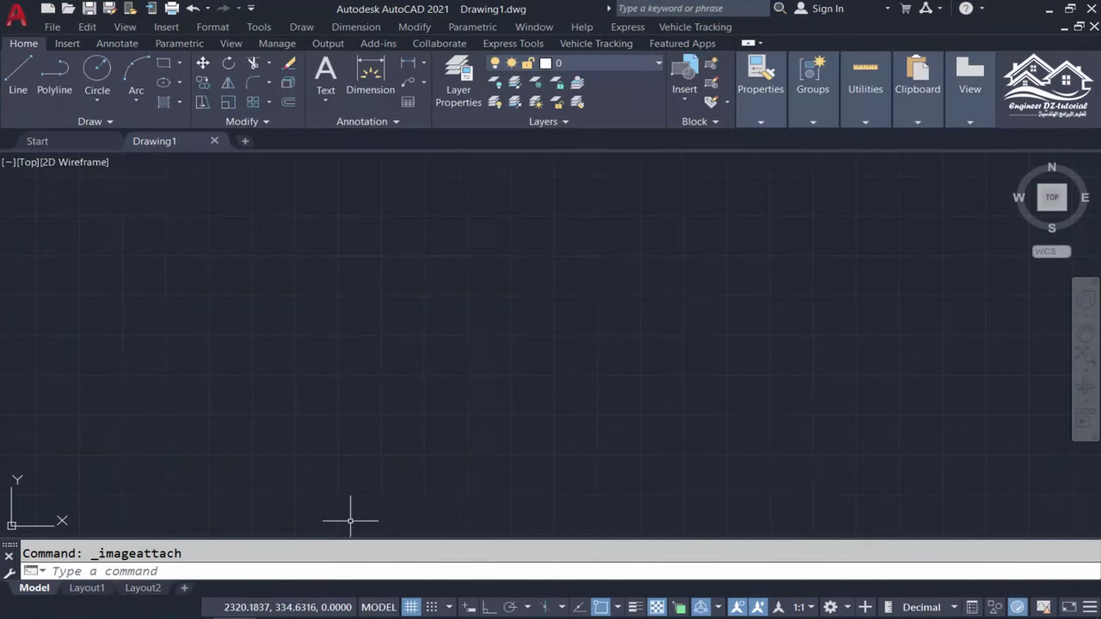
left_click(275, 571)
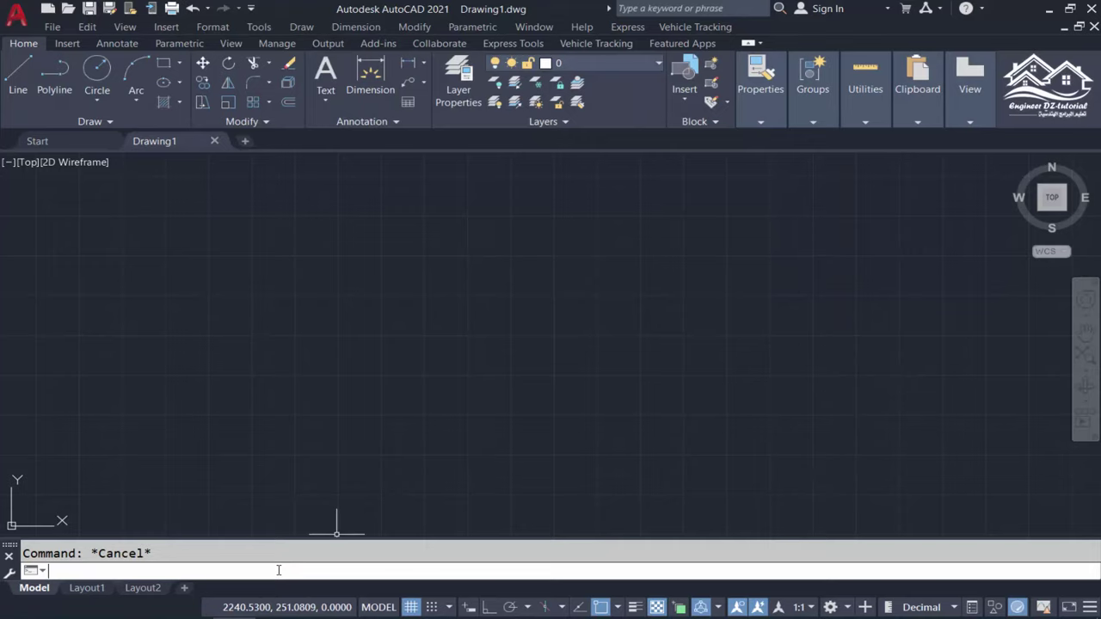
type("i")
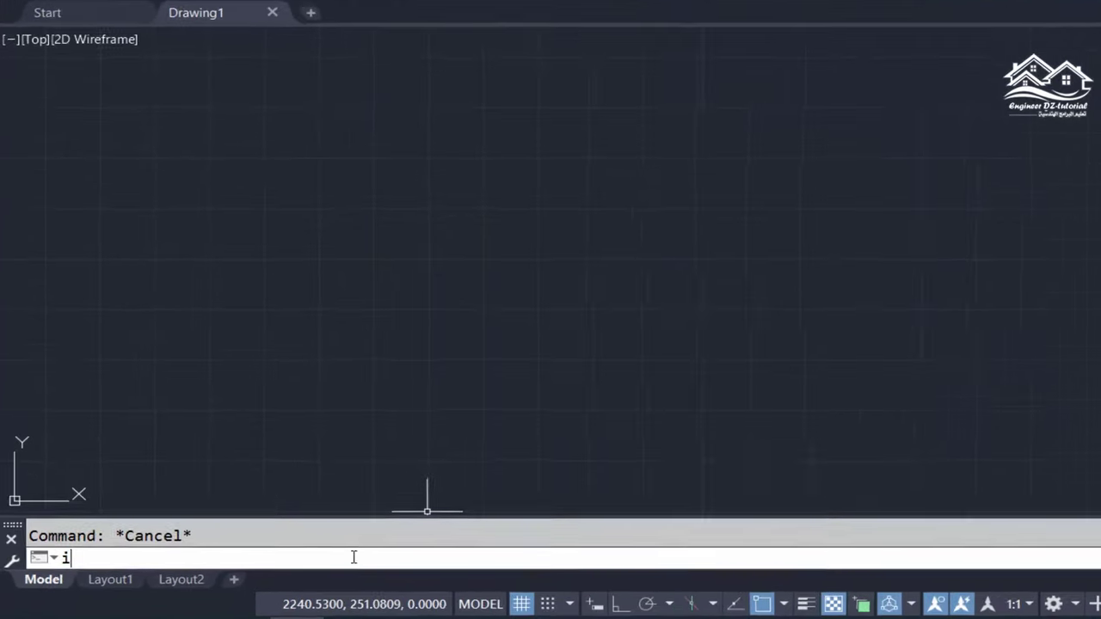
type("mageatta")
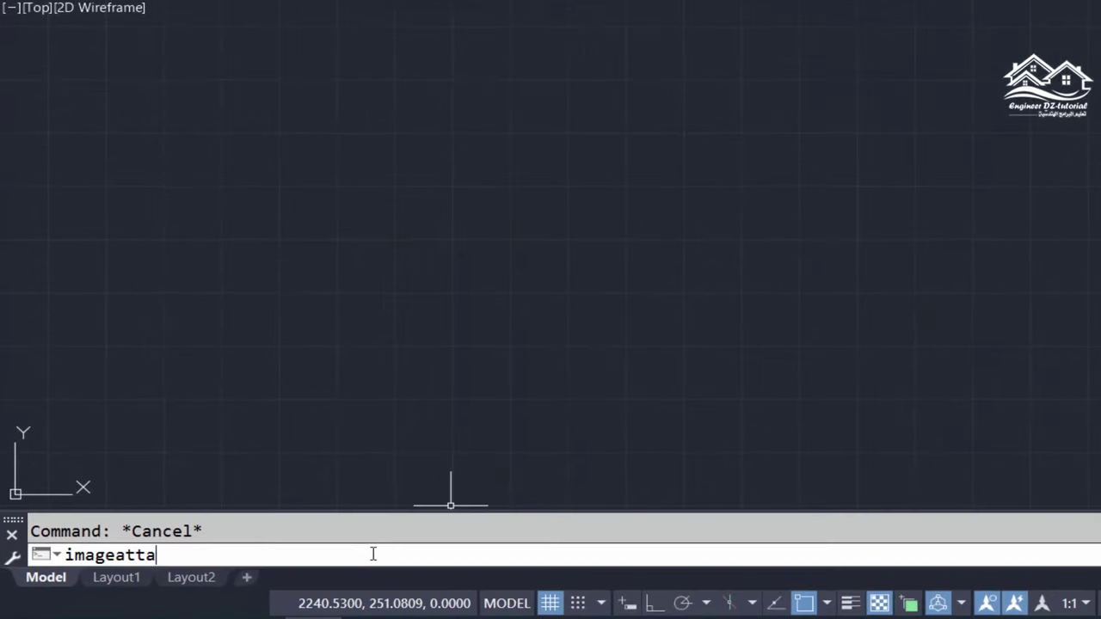
key("Return")
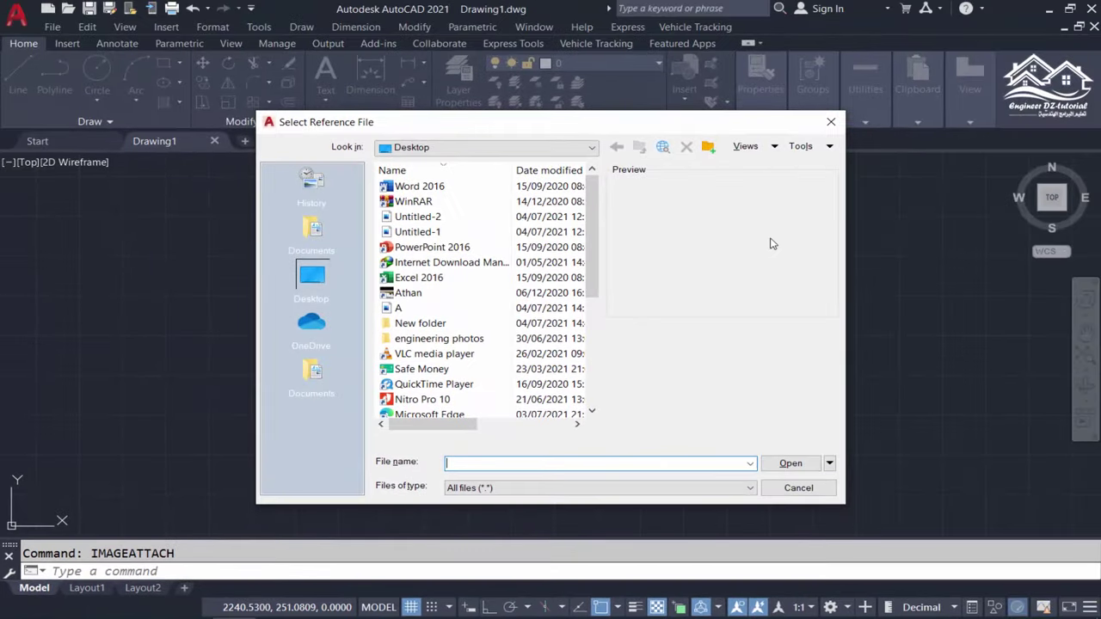
left_click(401, 308)
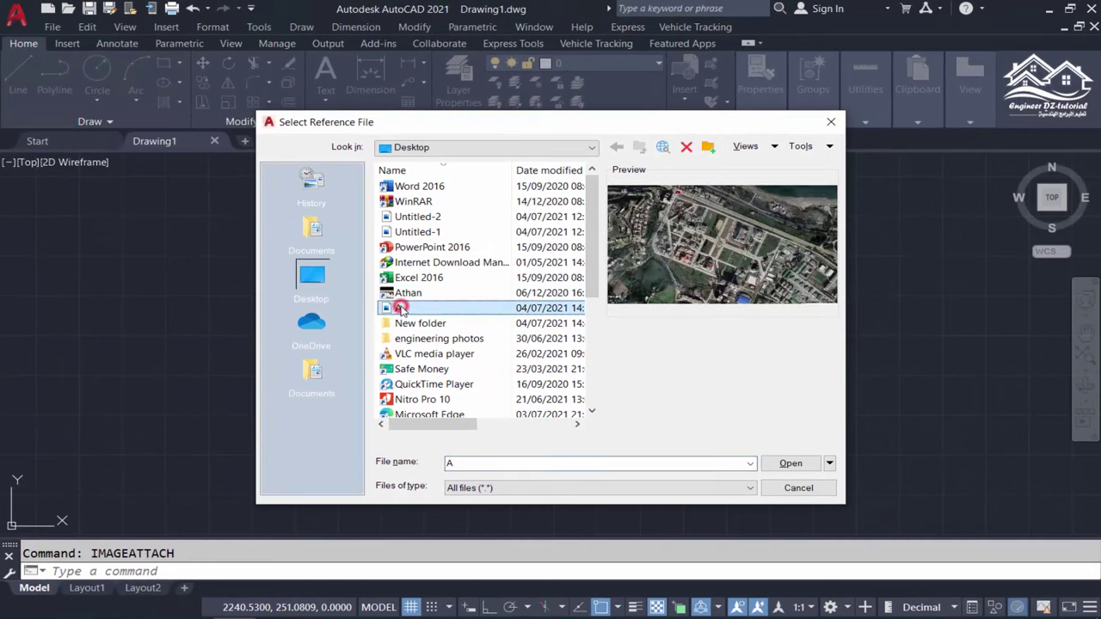
left_click(788, 463)
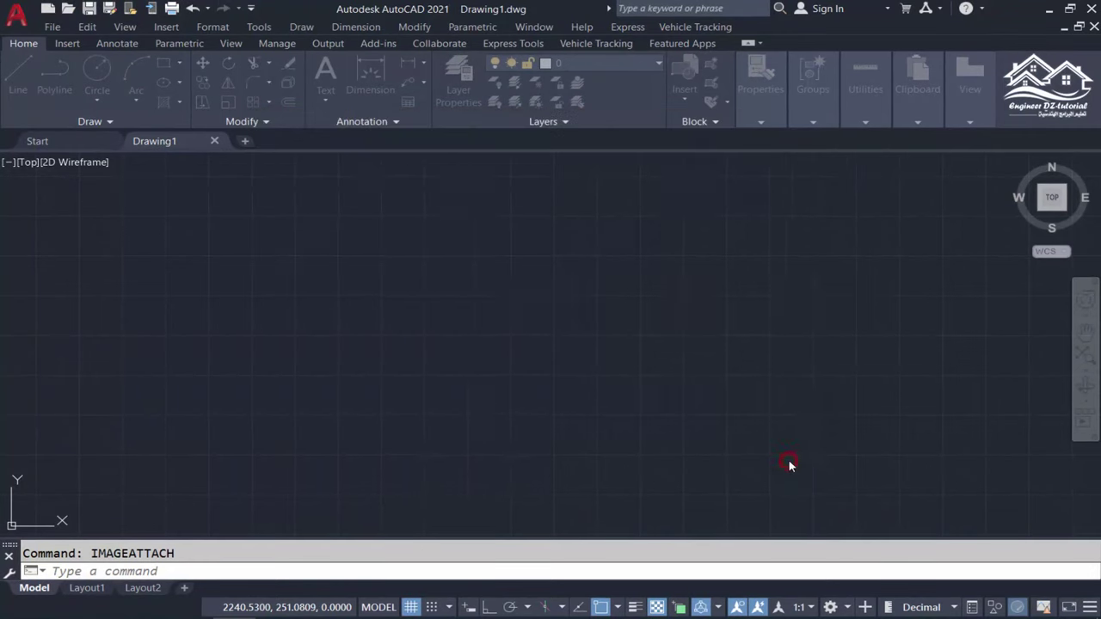
Insert image A at a picked point with scale factor 1 and zoom to its full extent.
left_click(561, 431)
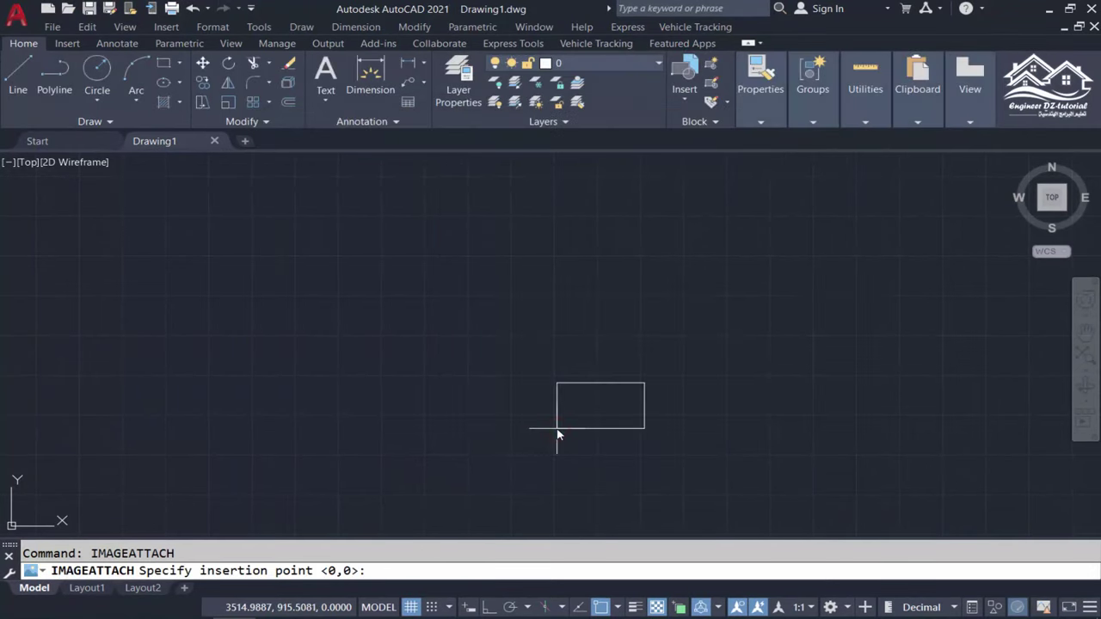
left_click(557, 428)
key("Return")
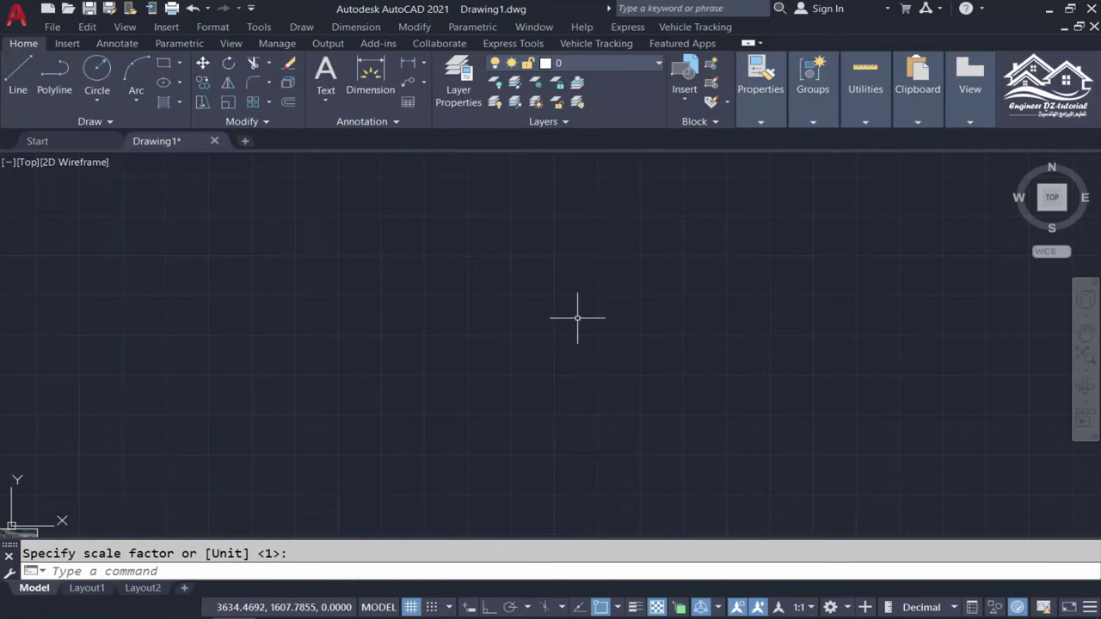
key("Return")
middle_click(578, 317)
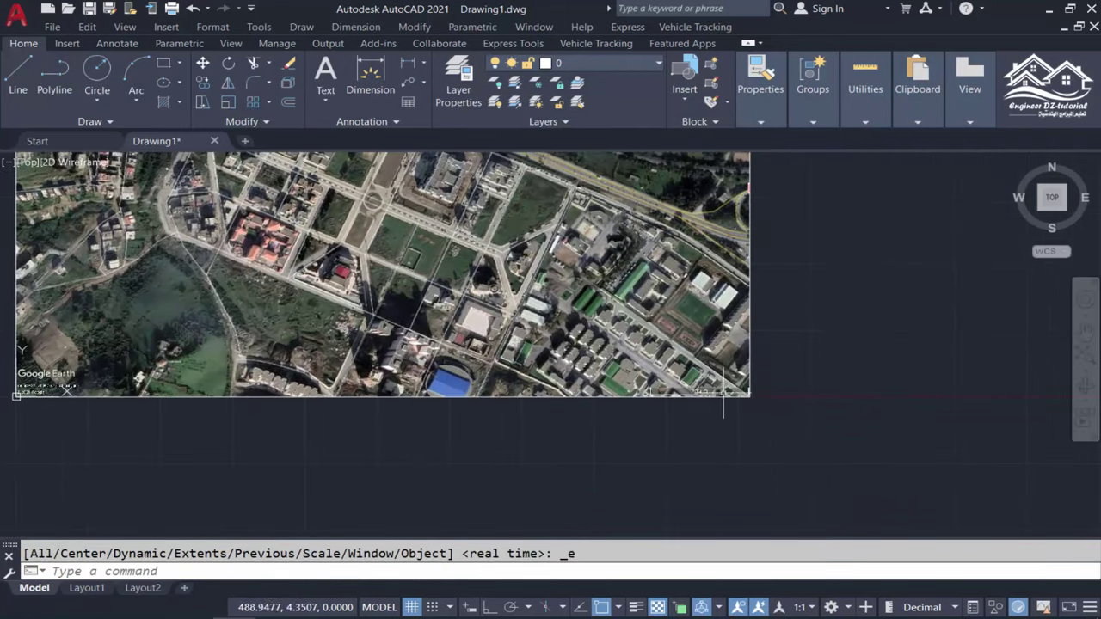
scroll(710, 396, "up", 5)
scroll(709, 395, "up", 2)
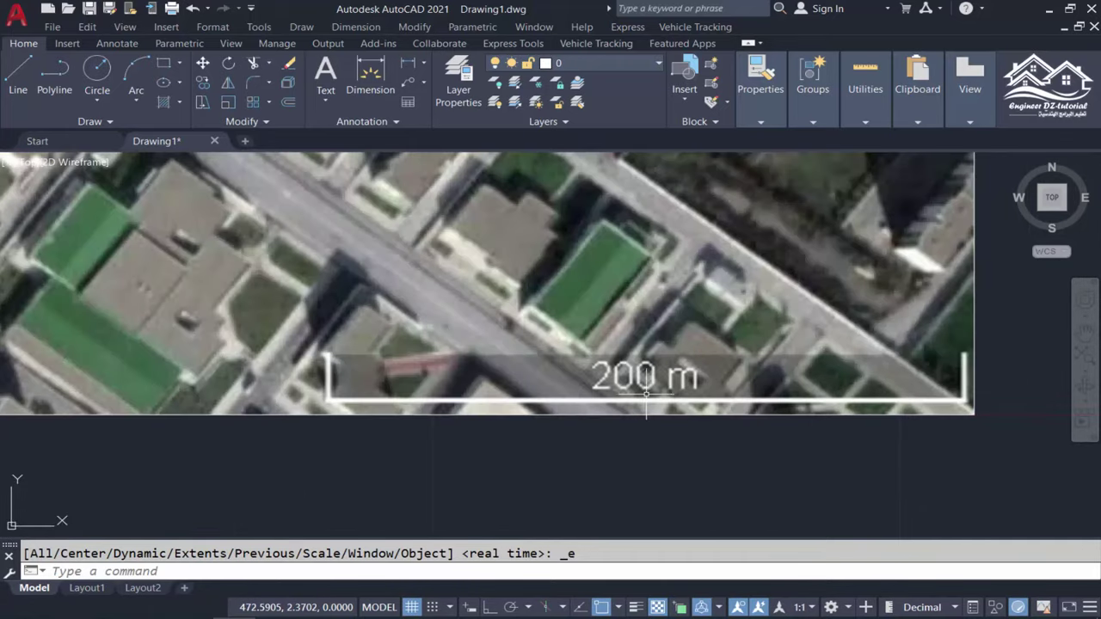
Select the aerial image and raise its Fade to wash it out.
left_click(995, 325)
left_click(869, 353)
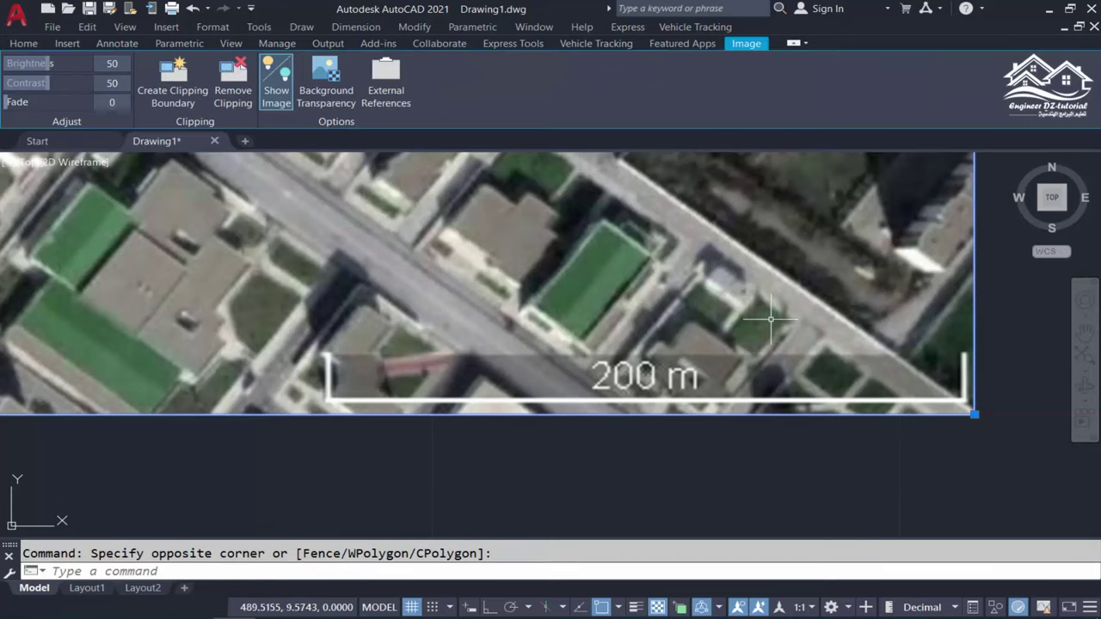
left_click_drag(7, 103, 68, 108)
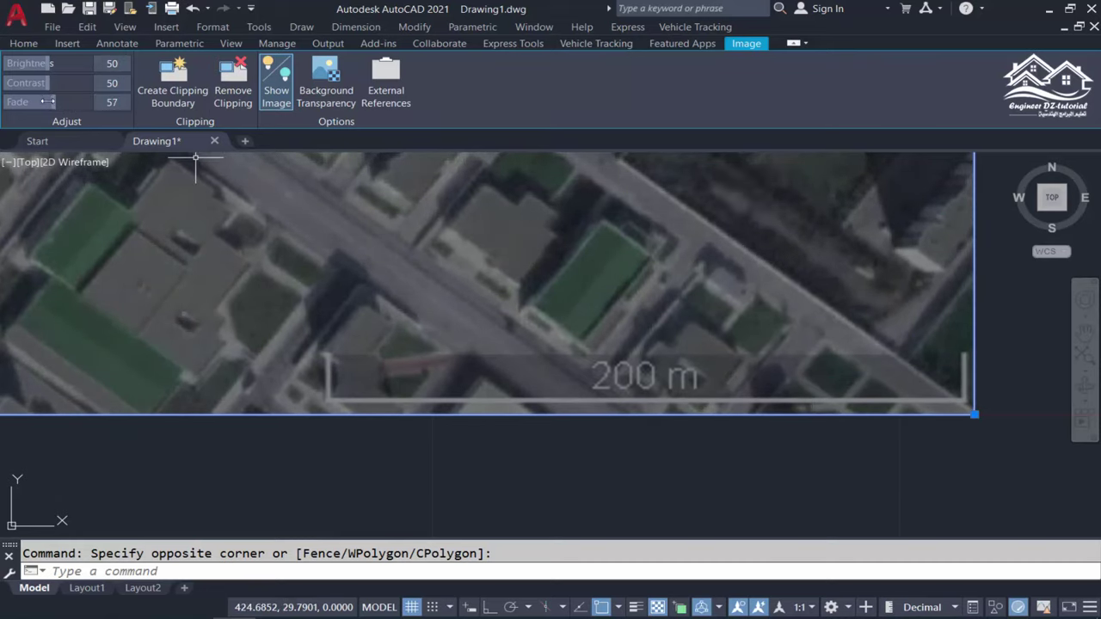
left_click_drag(50, 102, 45, 102)
key("Escape")
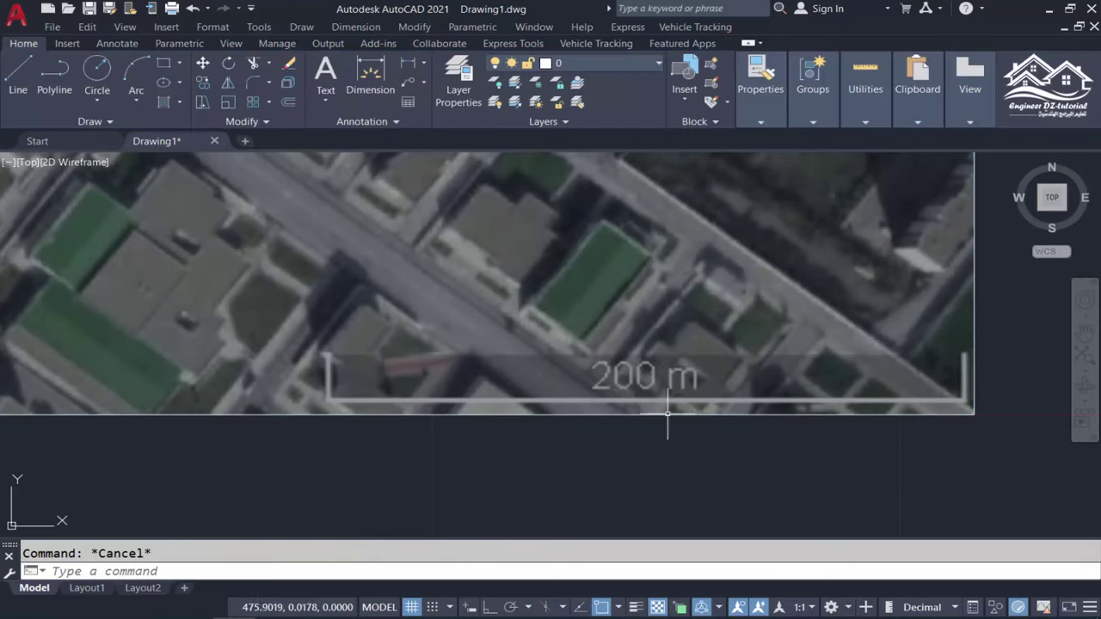
scroll(585, 400, "up", 2)
scroll(412, 375, "down", 1)
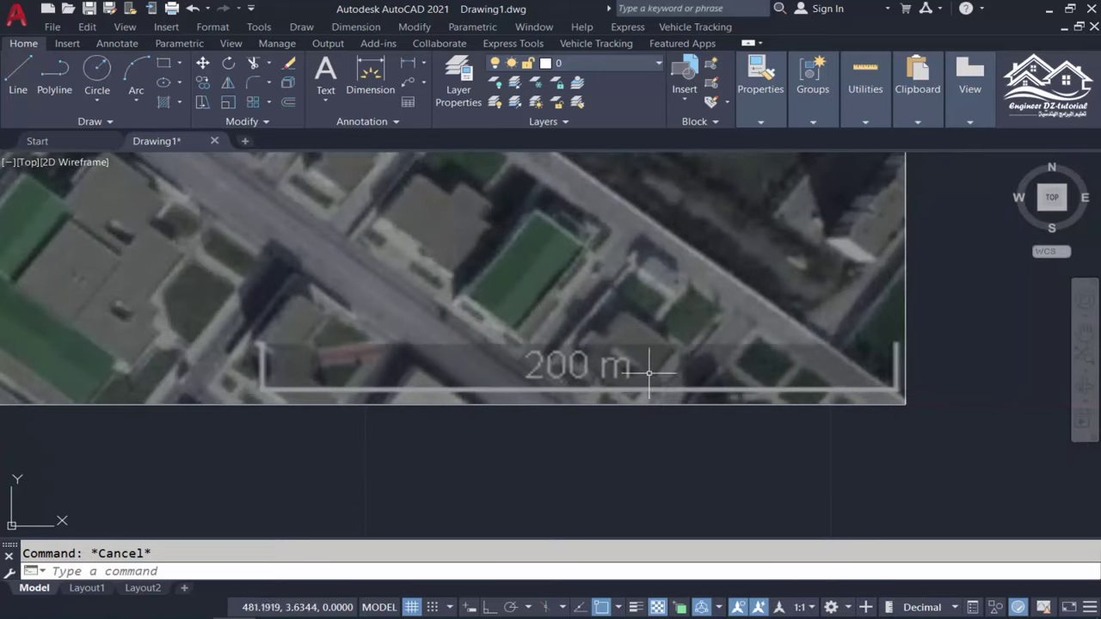
scroll(705, 393, "down", 3)
scroll(731, 396, "down", 2)
scroll(605, 332, "up", 2)
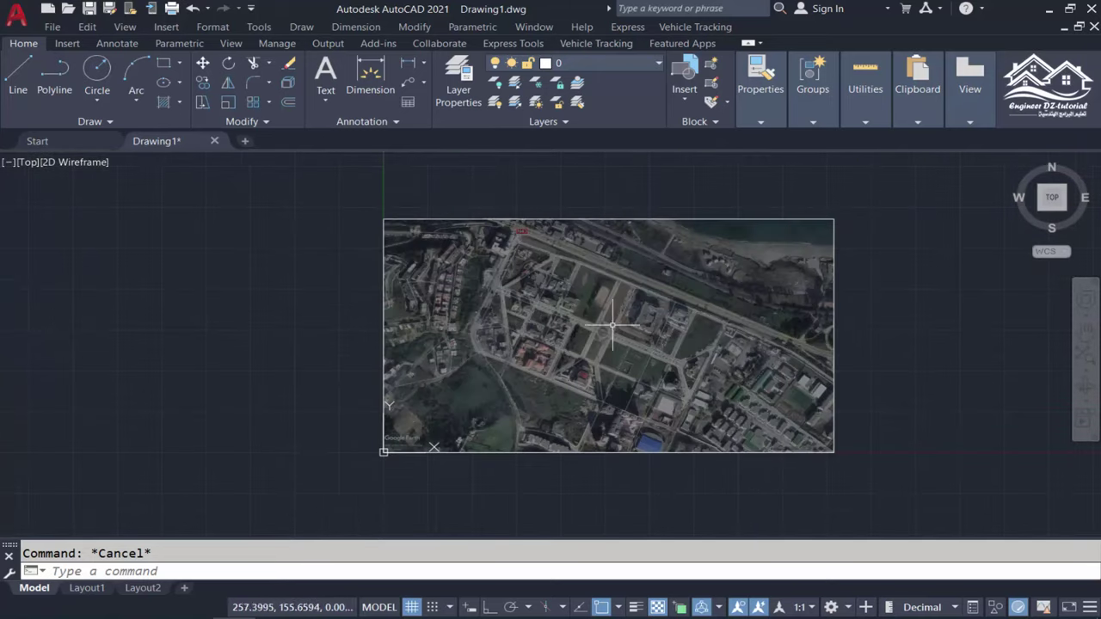
left_click(308, 573)
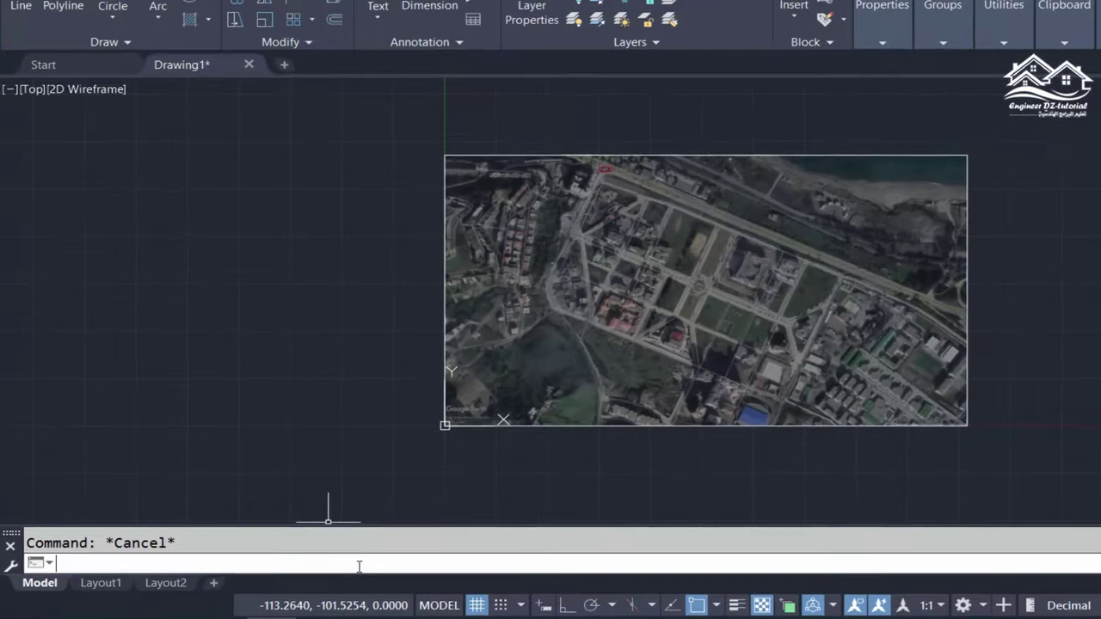
Start SCALE (sc) on the aerial image, pick a base point and choose the Reference option.
type("s")
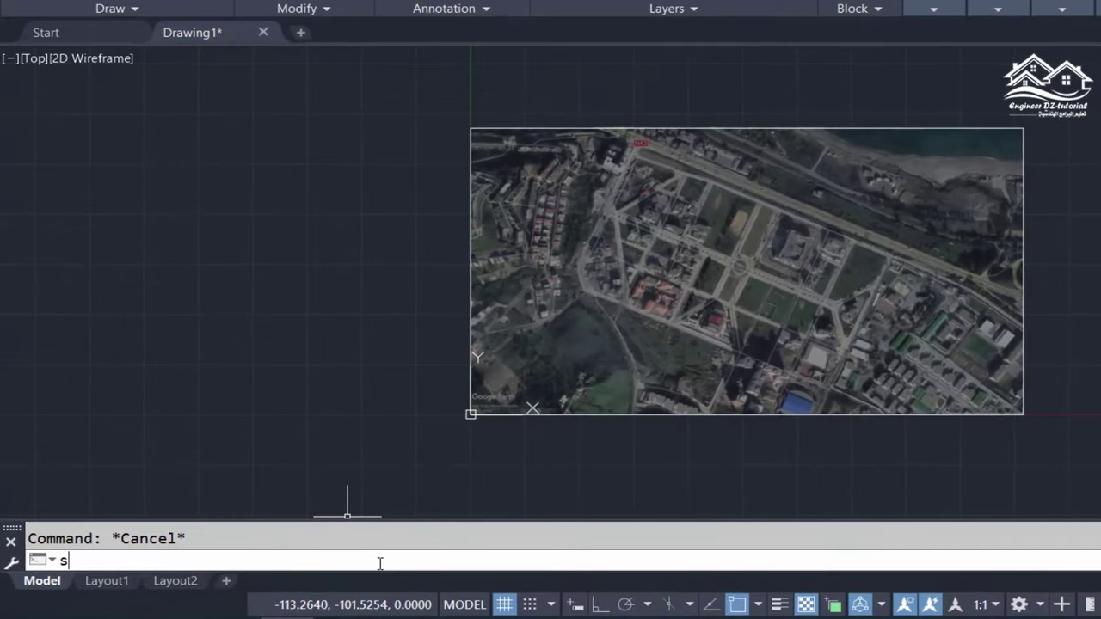
type("c")
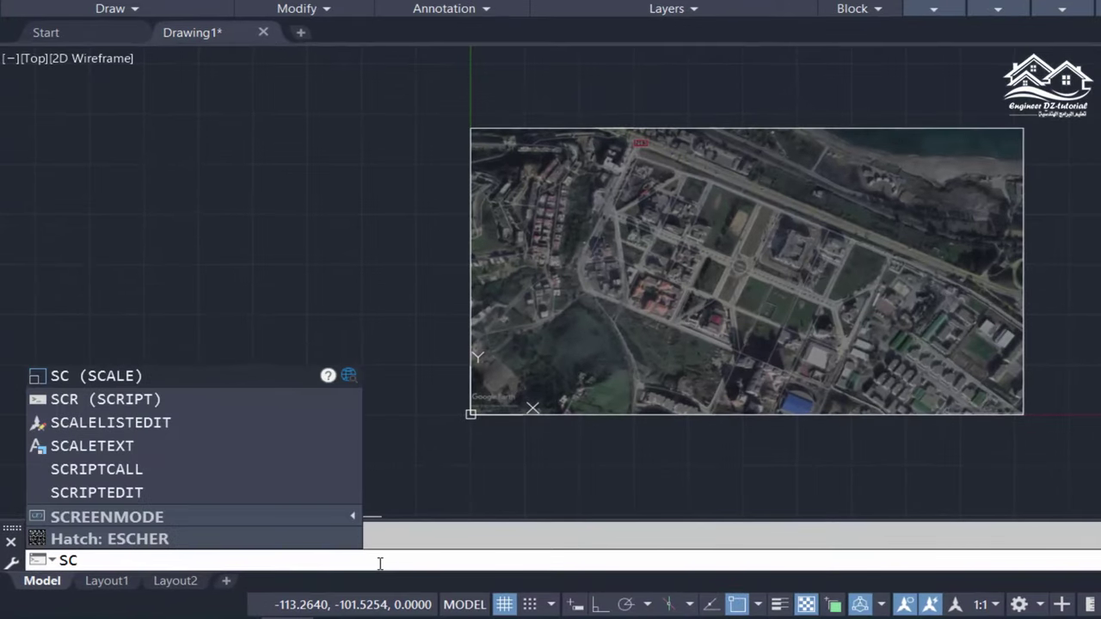
key("Return")
left_click(1097, 84)
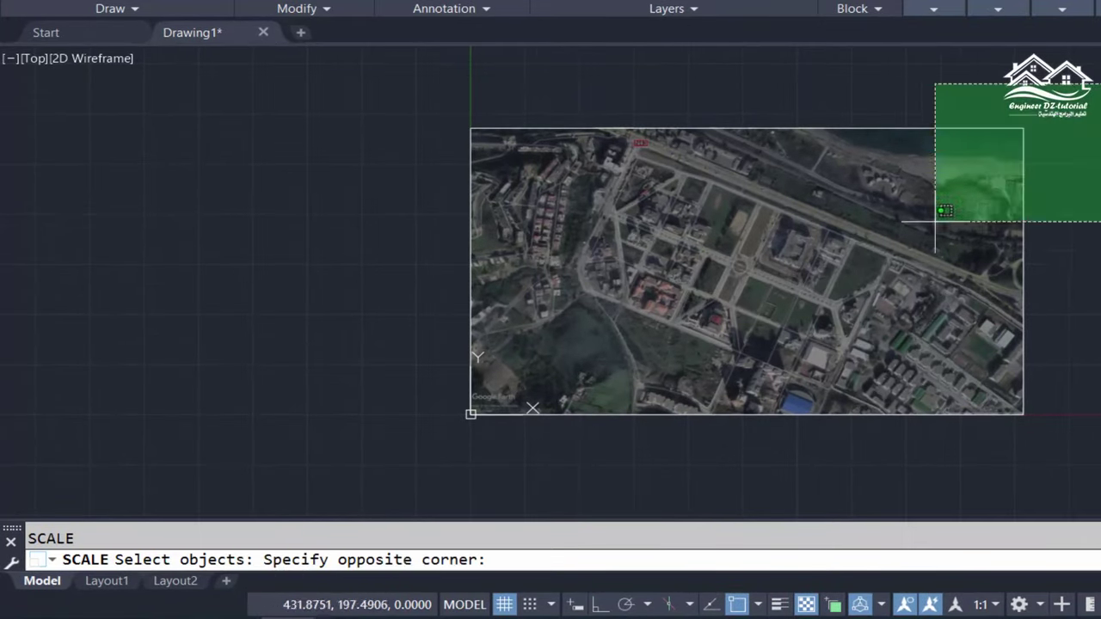
left_click(393, 468)
key("Return")
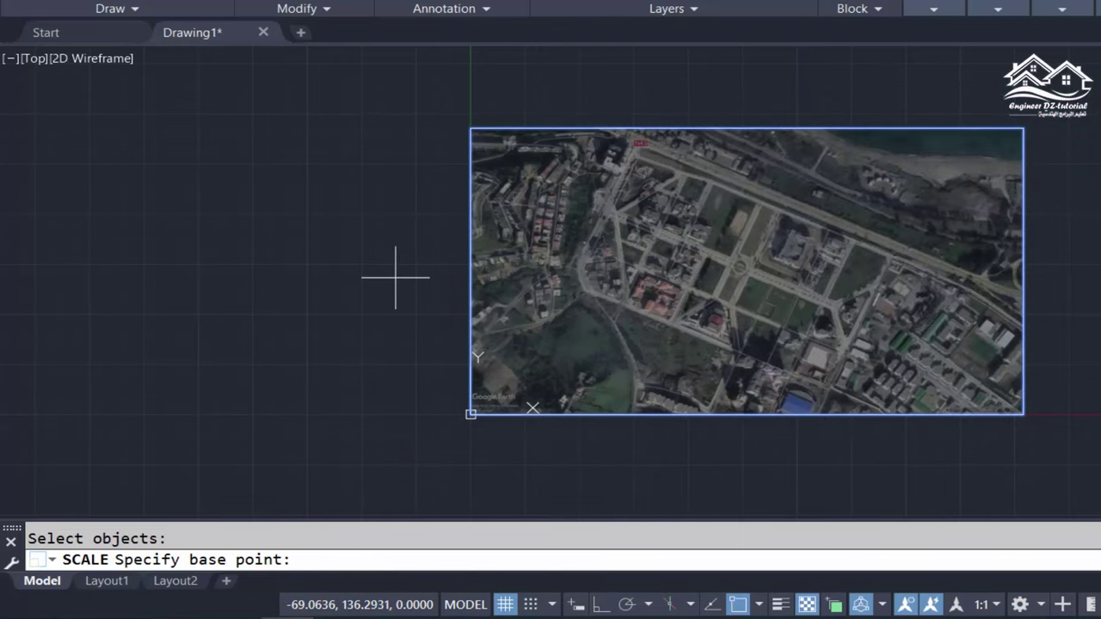
left_click(396, 277)
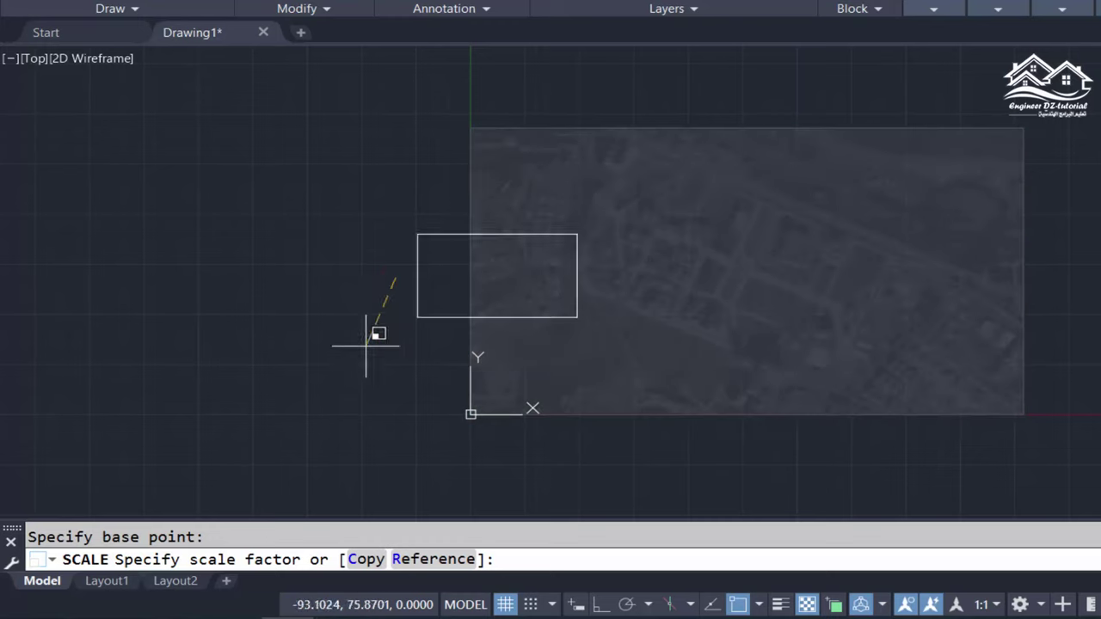
left_click(433, 560)
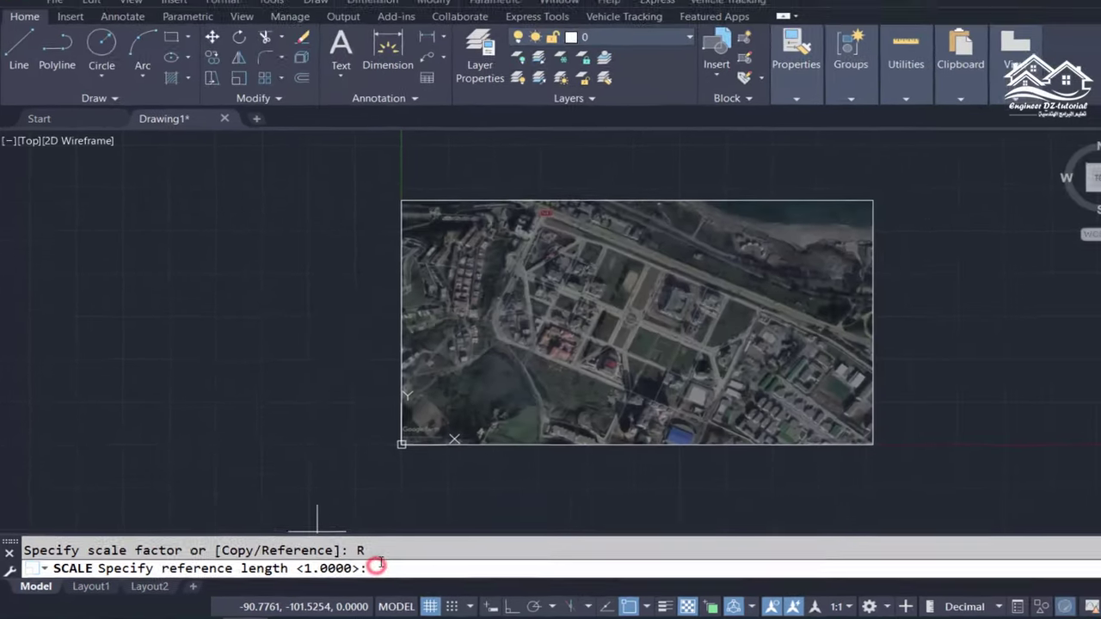
With Ortho on, pick the 200 m scale bar's left and right ends as the reference length.
scroll(774, 460, "up", 3)
scroll(817, 439, "up", 3)
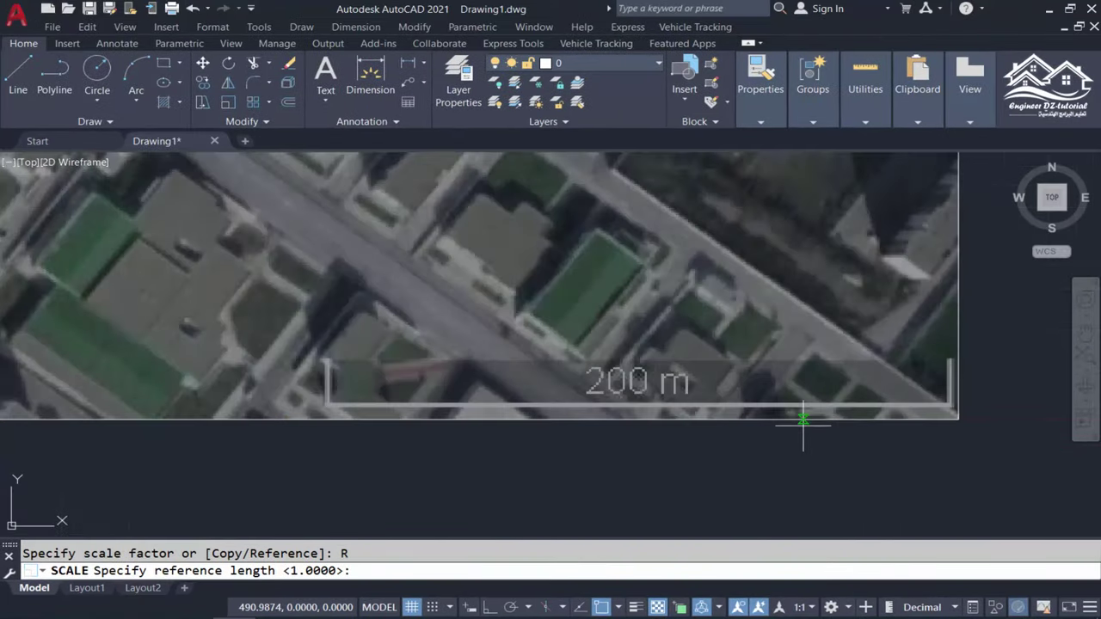
scroll(705, 404, "up", 2)
scroll(744, 443, "down", 1)
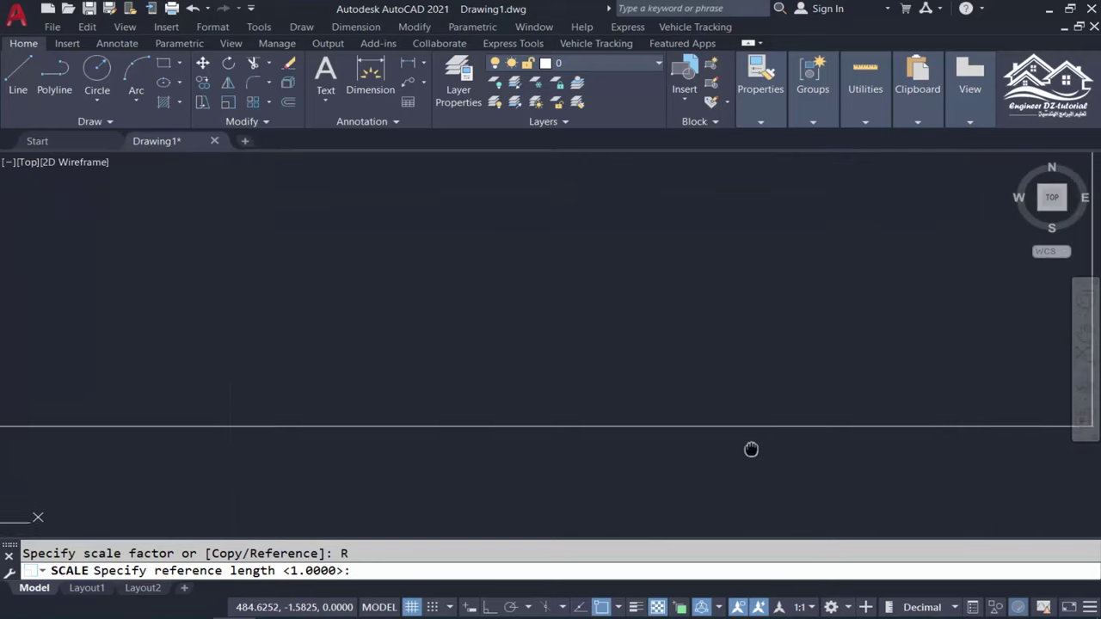
middle_click_drag(721, 437, 718, 432)
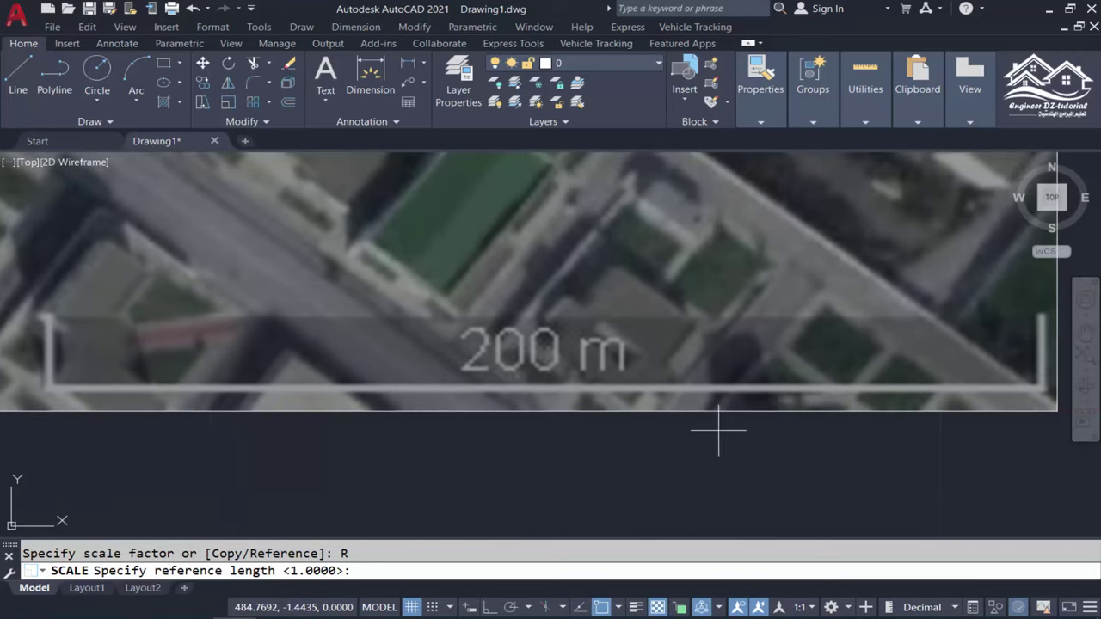
left_click(489, 609)
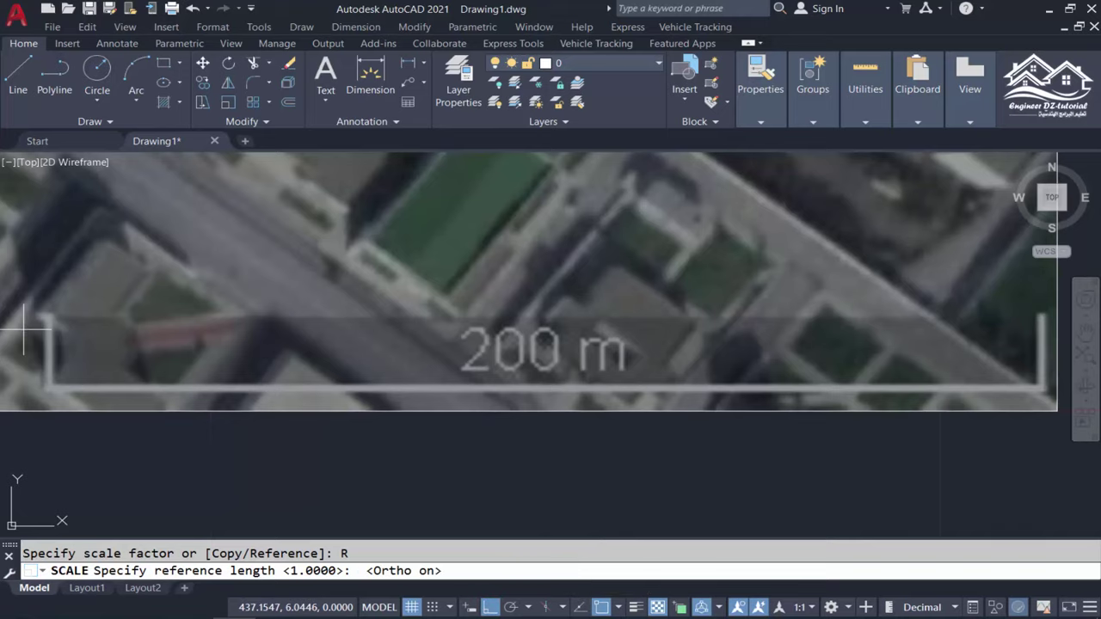
scroll(24, 327, "up", 3)
scroll(54, 319, "up", 3)
scroll(101, 289, "up", 3)
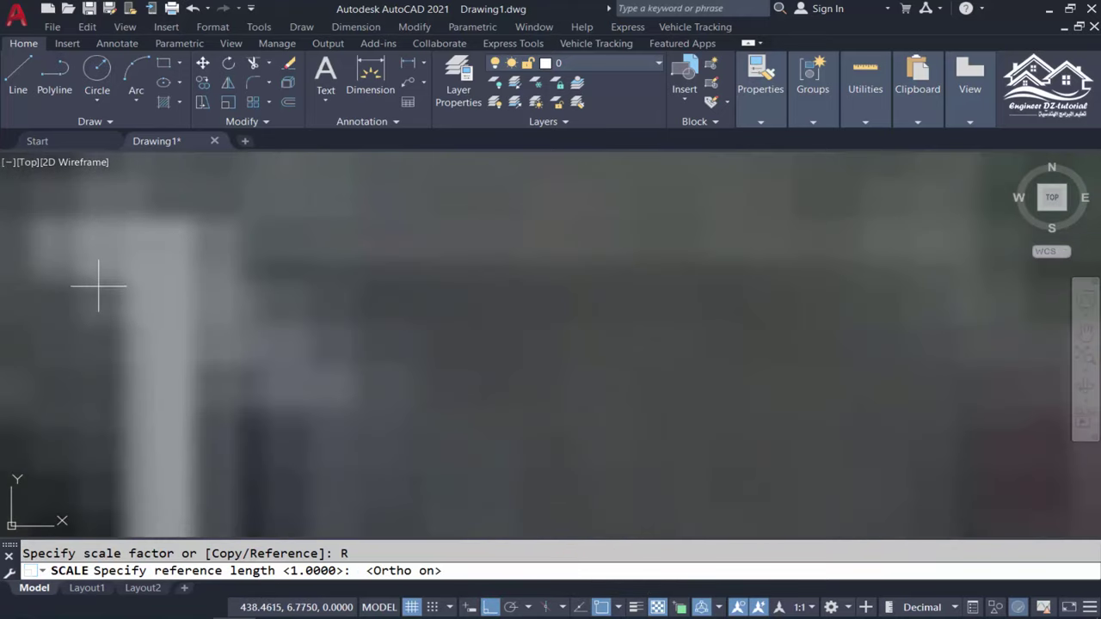
left_click(154, 228)
scroll(153, 229, "down", 2)
scroll(153, 230, "down", 2)
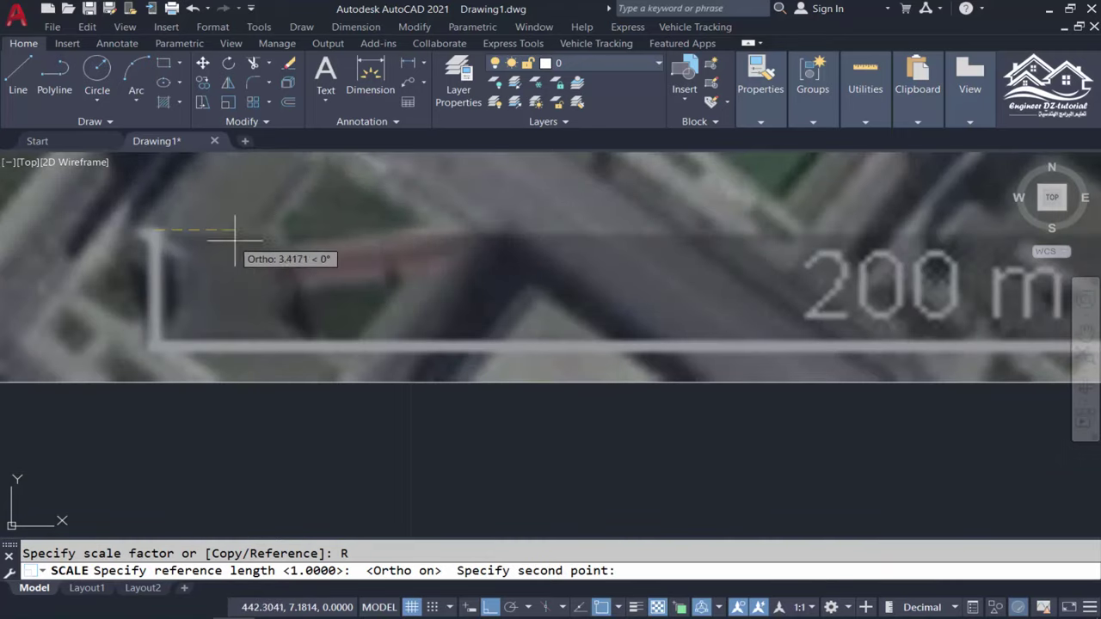
scroll(121, 243, "down", 3)
scroll(130, 252, "down", 2)
scroll(763, 258, "up", 2)
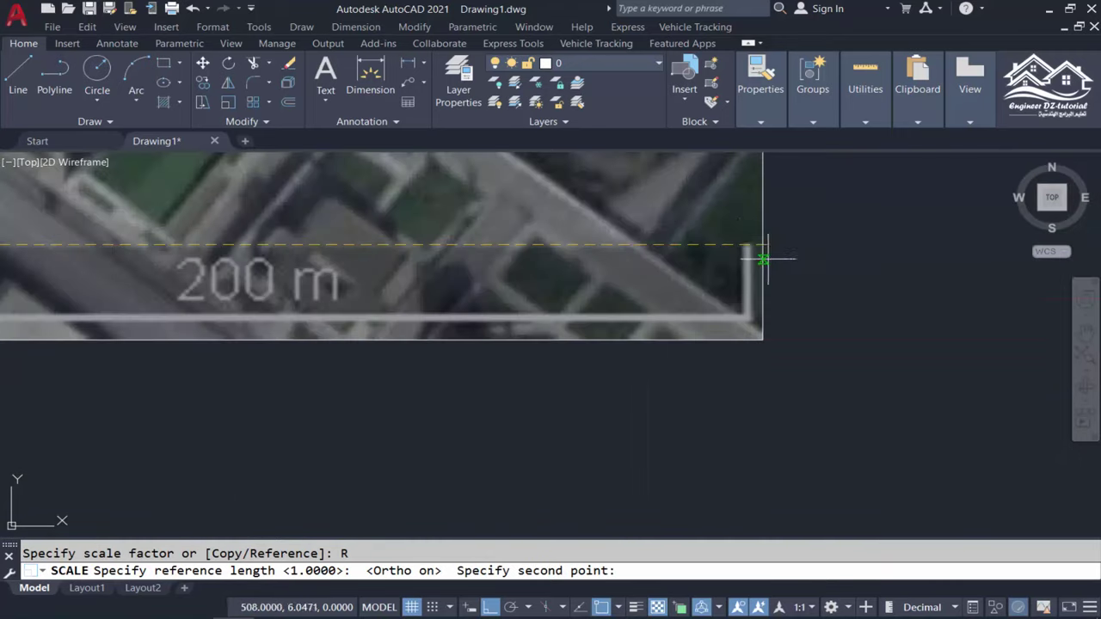
scroll(762, 258, "up", 1)
scroll(770, 248, "up", 1)
scroll(740, 234, "up", 1)
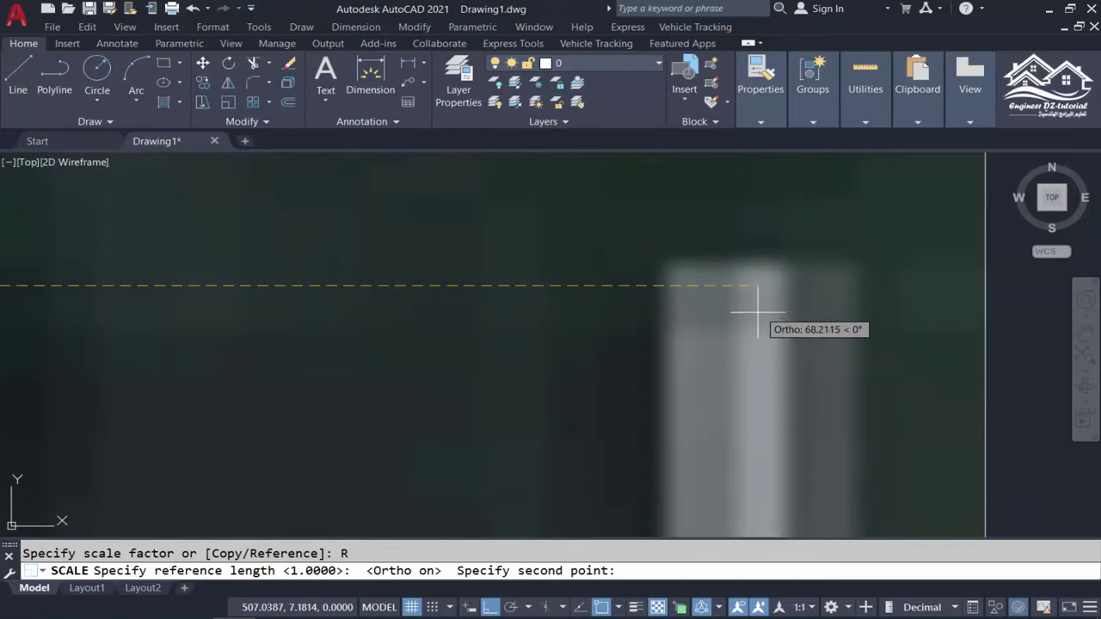
left_click(757, 282)
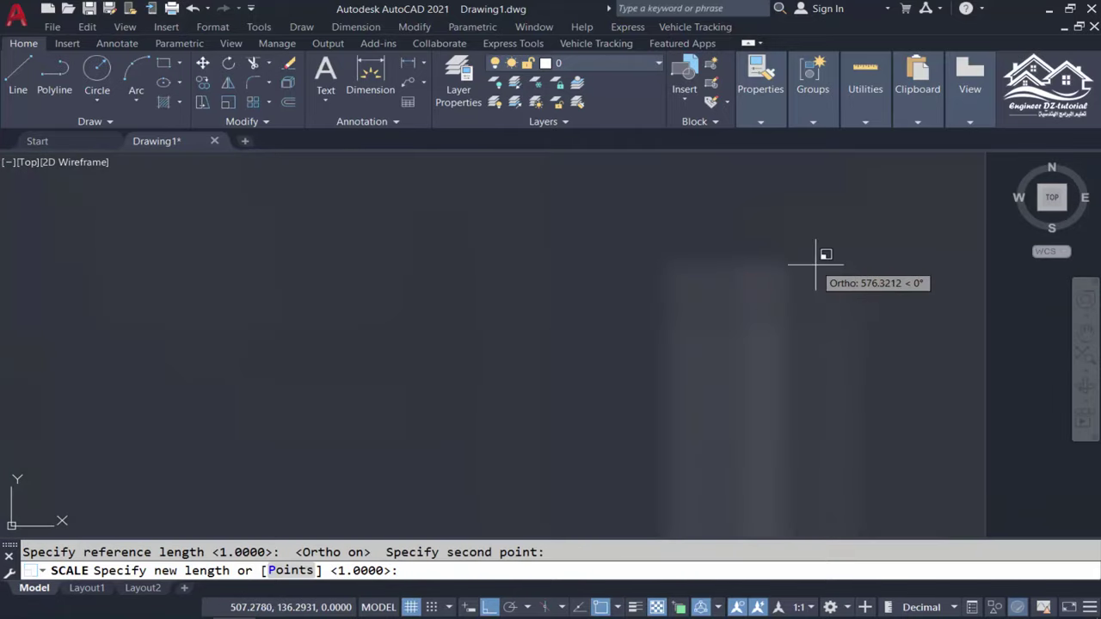
Enter 200 as the new length to finish rescaling the image.
scroll(816, 265, "down", 2)
scroll(827, 352, "down", 1)
scroll(834, 357, "down", 2)
scroll(777, 352, "up", 2)
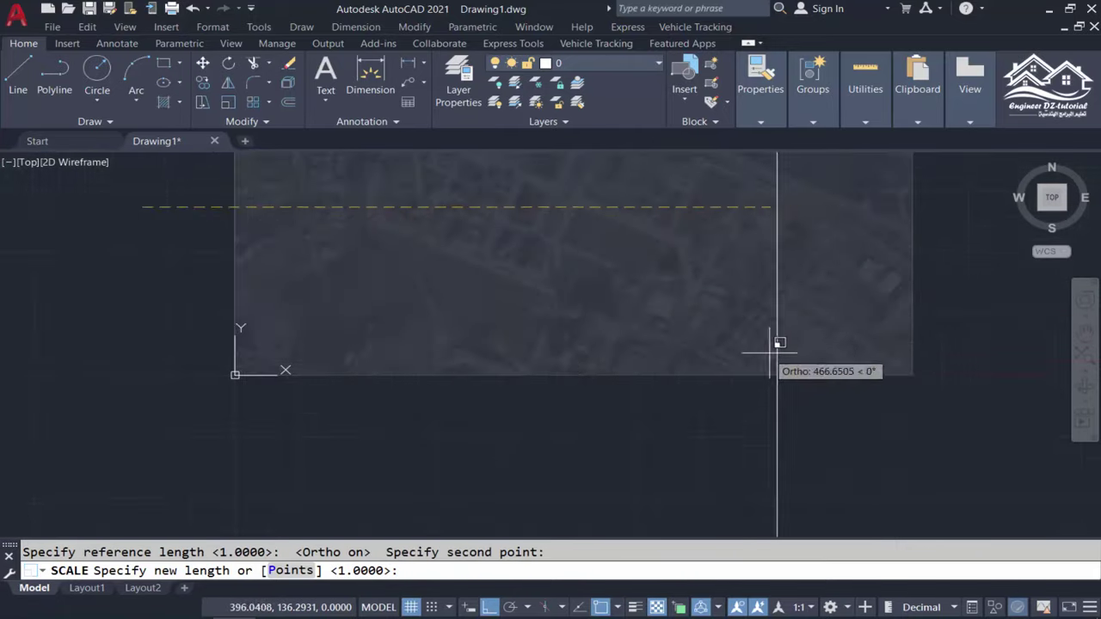
scroll(778, 351, "up", 1)
left_click(528, 575)
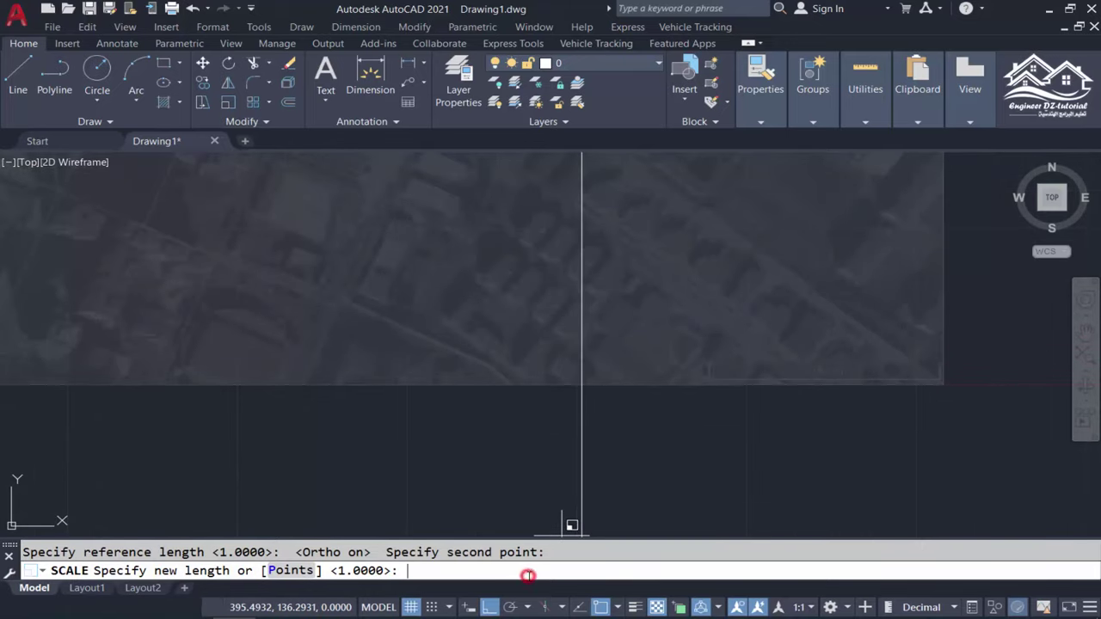
type("200")
key("Return")
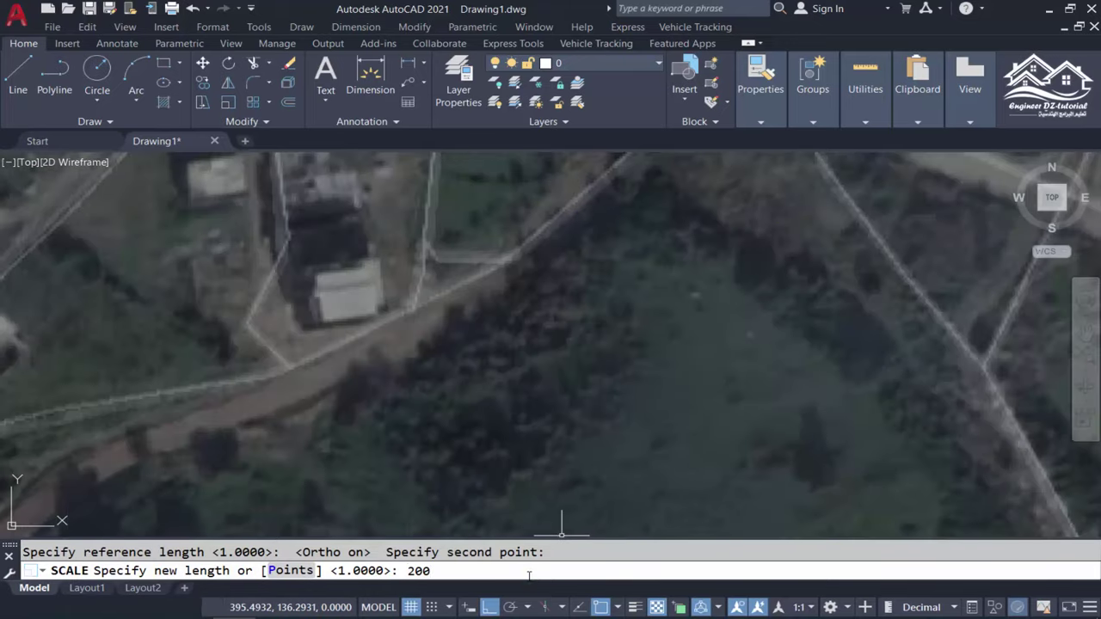
scroll(692, 273, "down", 5)
Select the rescaled satellite image and set its Fade back to 0.
middle_click_drag(934, 319, 808, 325)
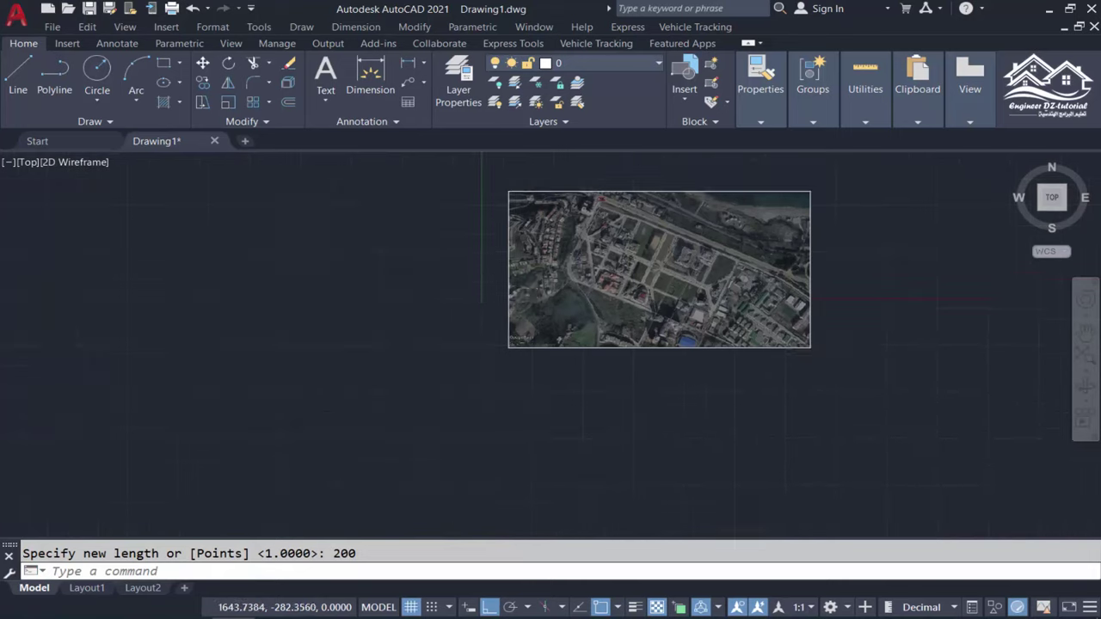
scroll(804, 327, "up", 5)
scroll(801, 416, "up", 3)
scroll(802, 415, "up", 1)
scroll(740, 400, "up", 1)
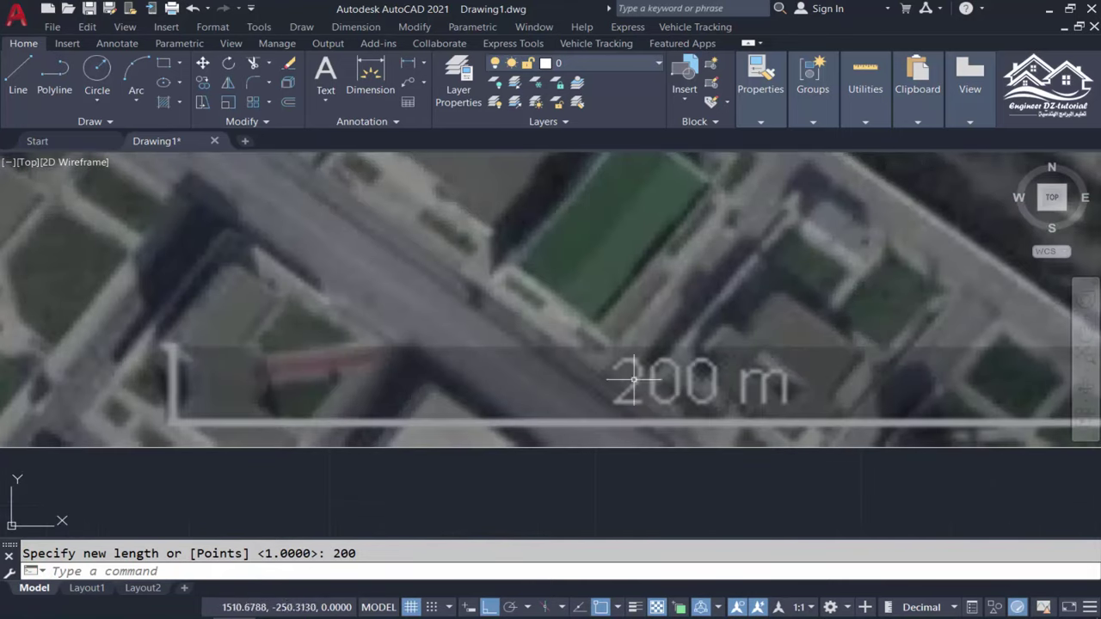
scroll(705, 379, "down", 3)
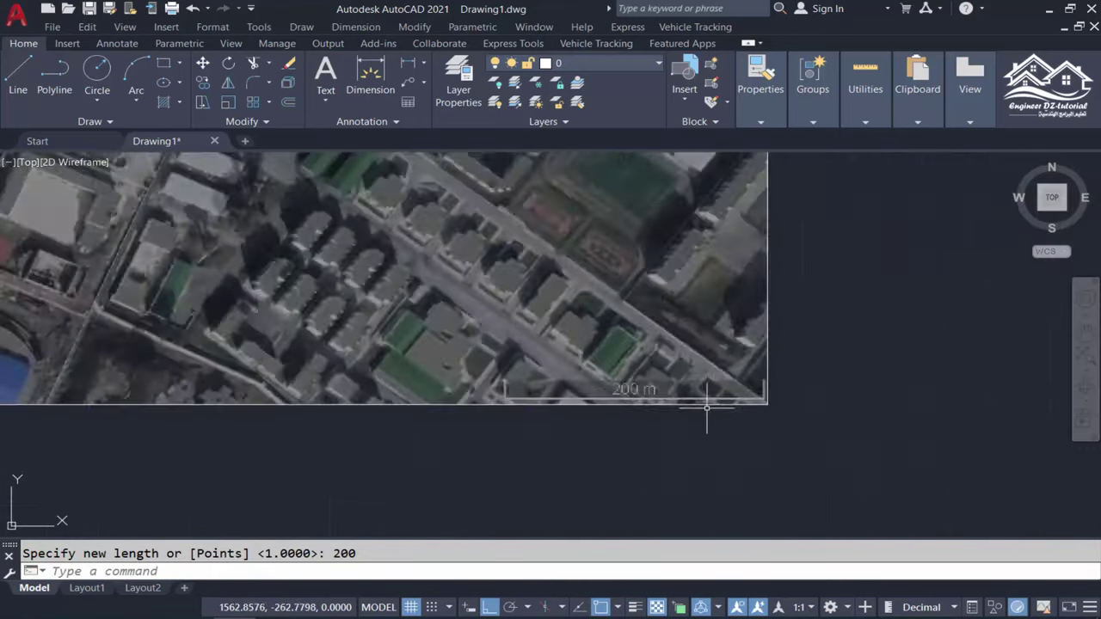
scroll(706, 393, "down", 2)
left_click(782, 271)
left_click(602, 258)
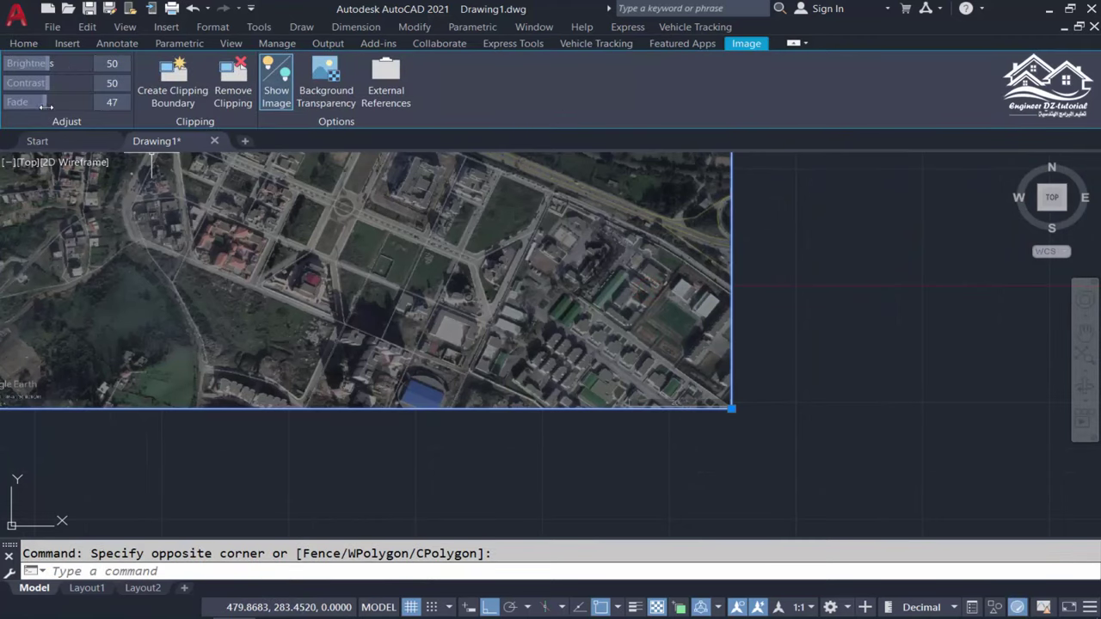
left_click_drag(37, 101, 4, 102)
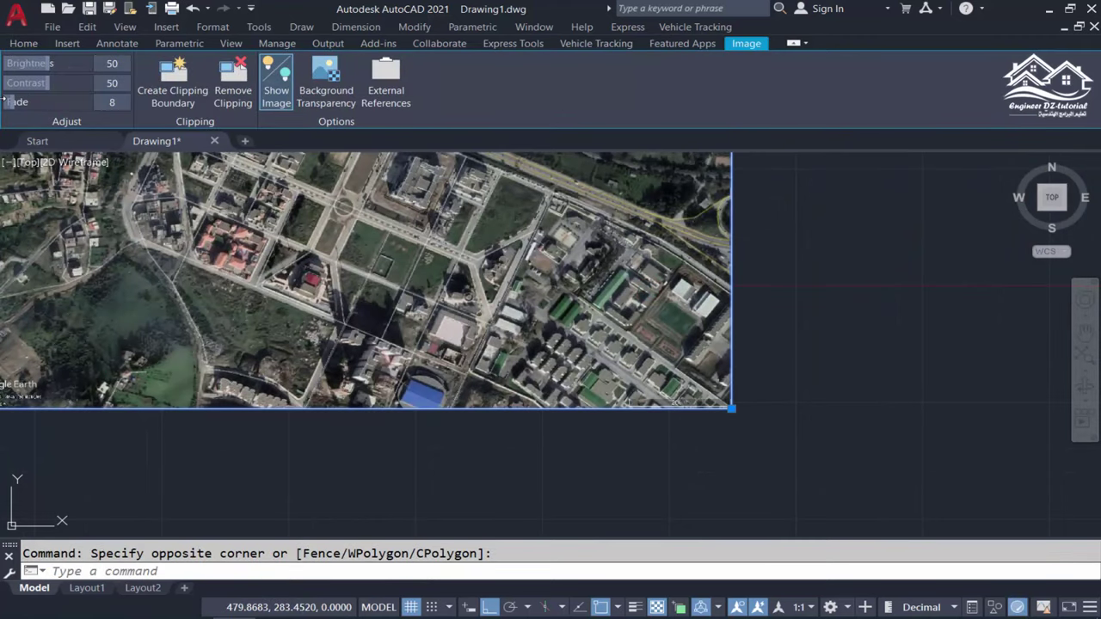
double_click(115, 103)
key("Escape")
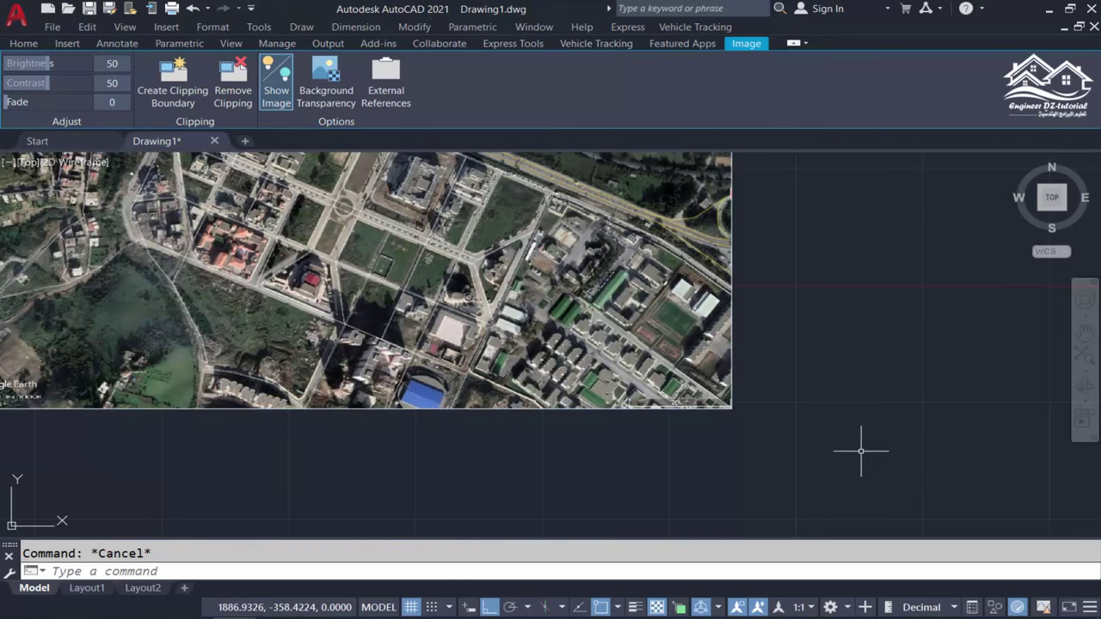
key("Escape")
scroll(835, 438, "down", 2)
scroll(757, 417, "up", 4)
scroll(731, 411, "up", 5)
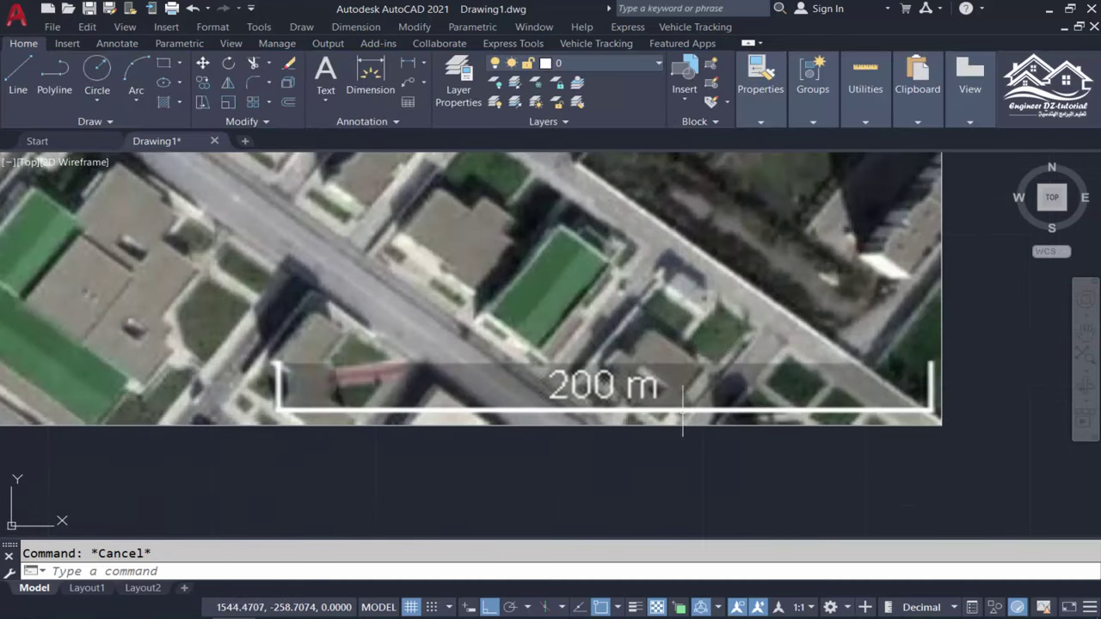
Measure the scale bar end to end with DI, reading Delta X = 199.9782.
middle_click_drag(693, 431, 637, 370)
type("D")
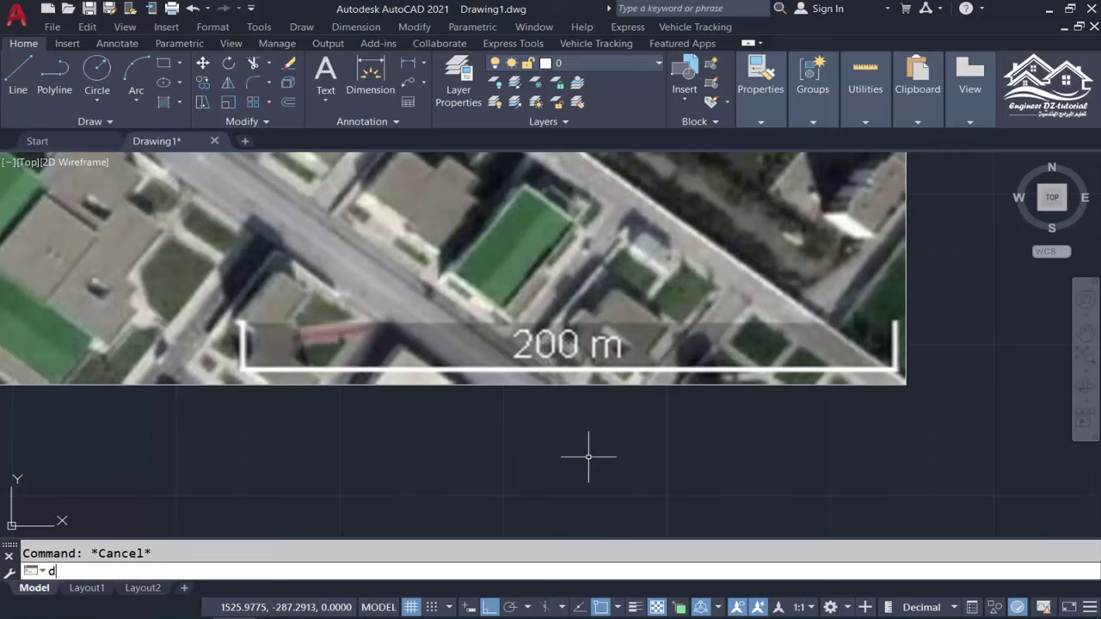
type("I")
key("Return")
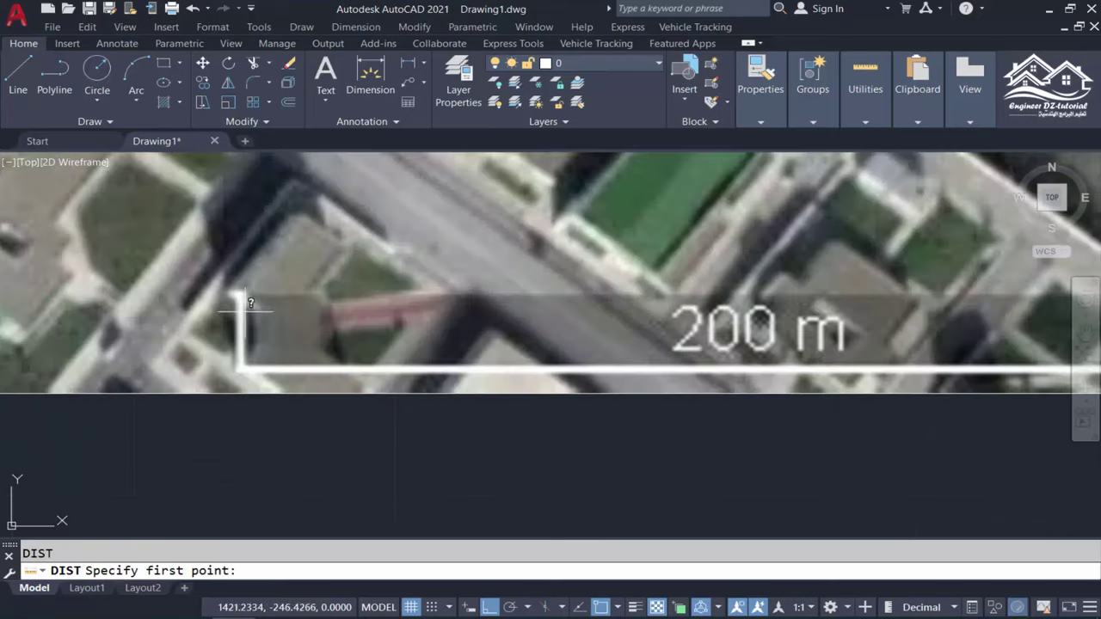
left_click(235, 304)
scroll(869, 303, "up", 2)
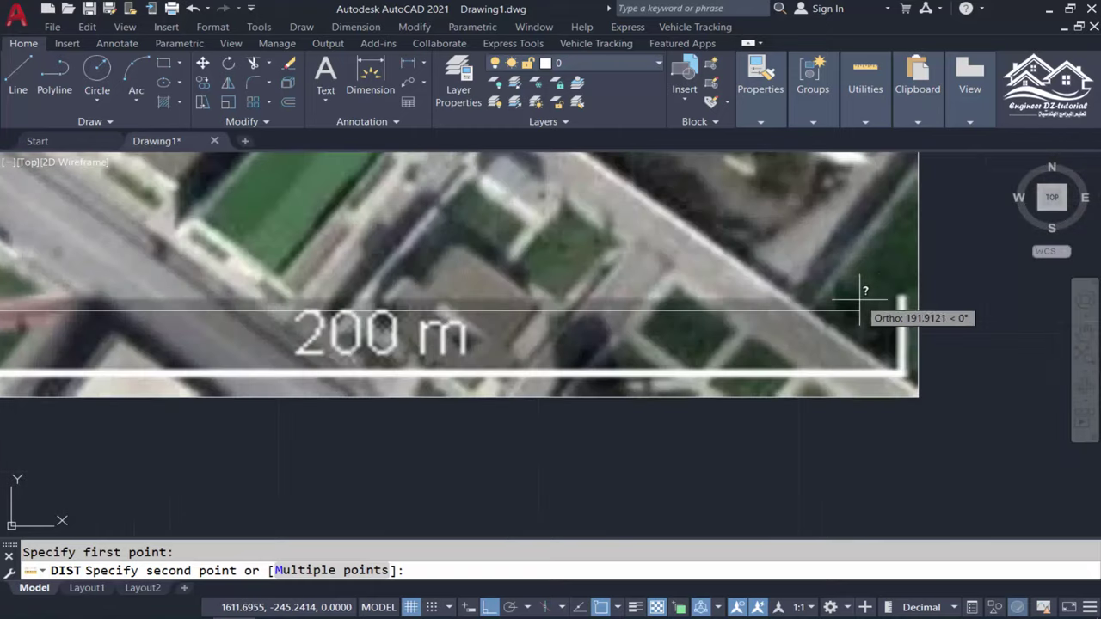
left_click(901, 302)
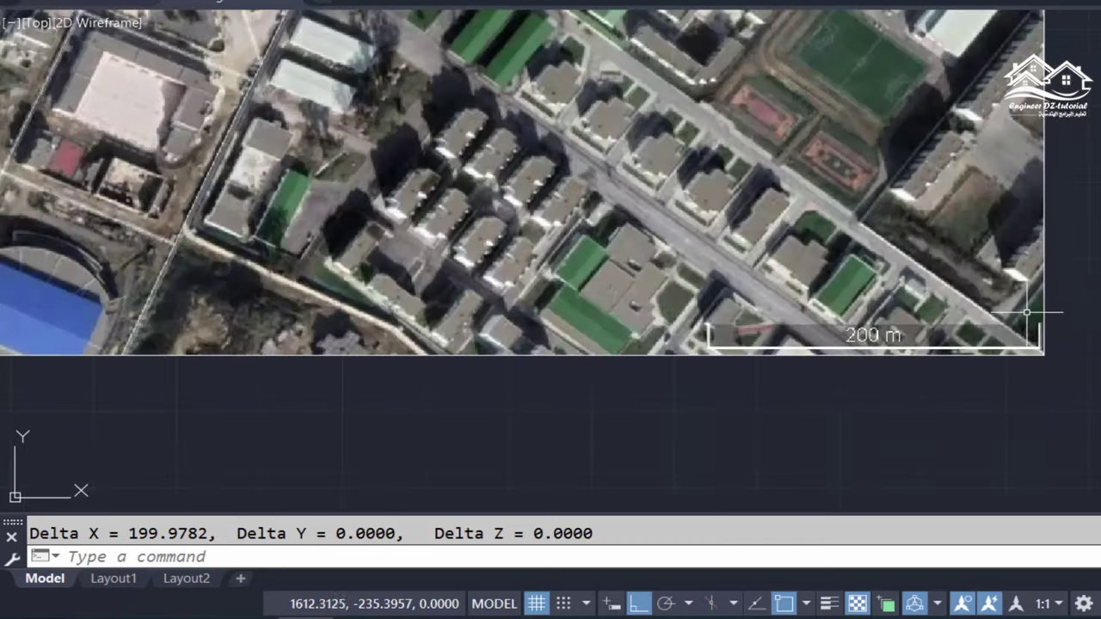
scroll(1032, 358, "down", 3)
scroll(1055, 354, "down", 2)
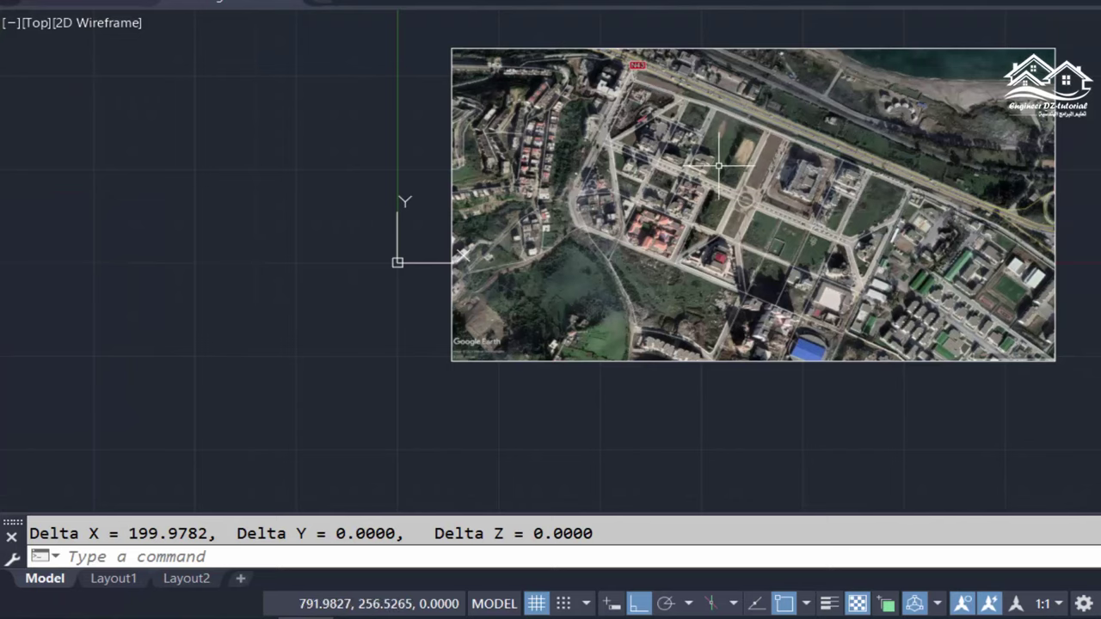
middle_click(748, 196)
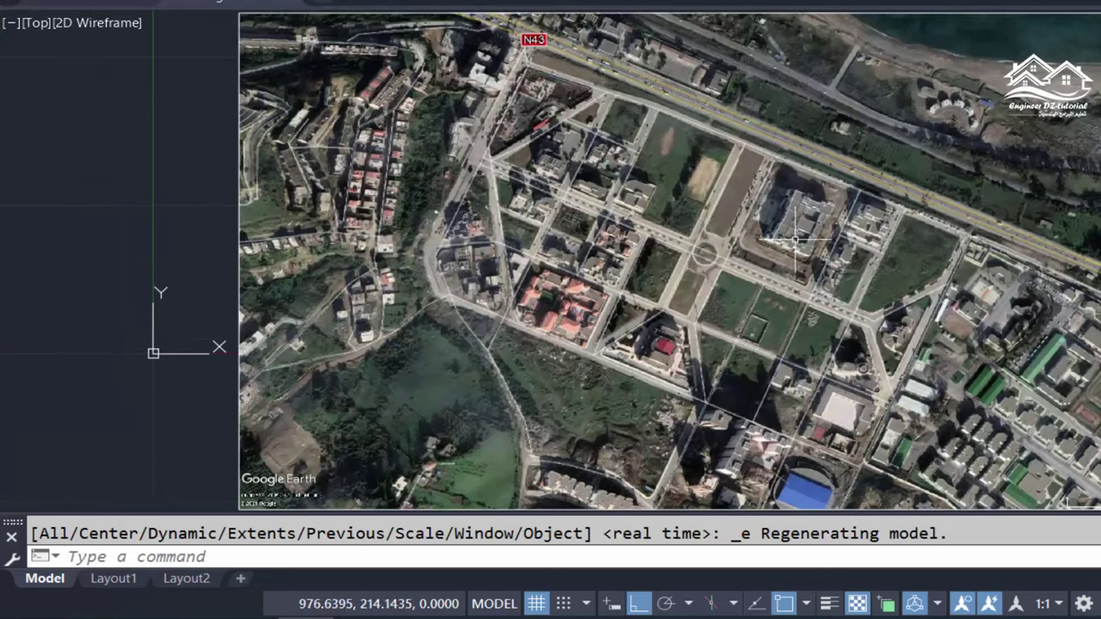
scroll(722, 333, "up", 5)
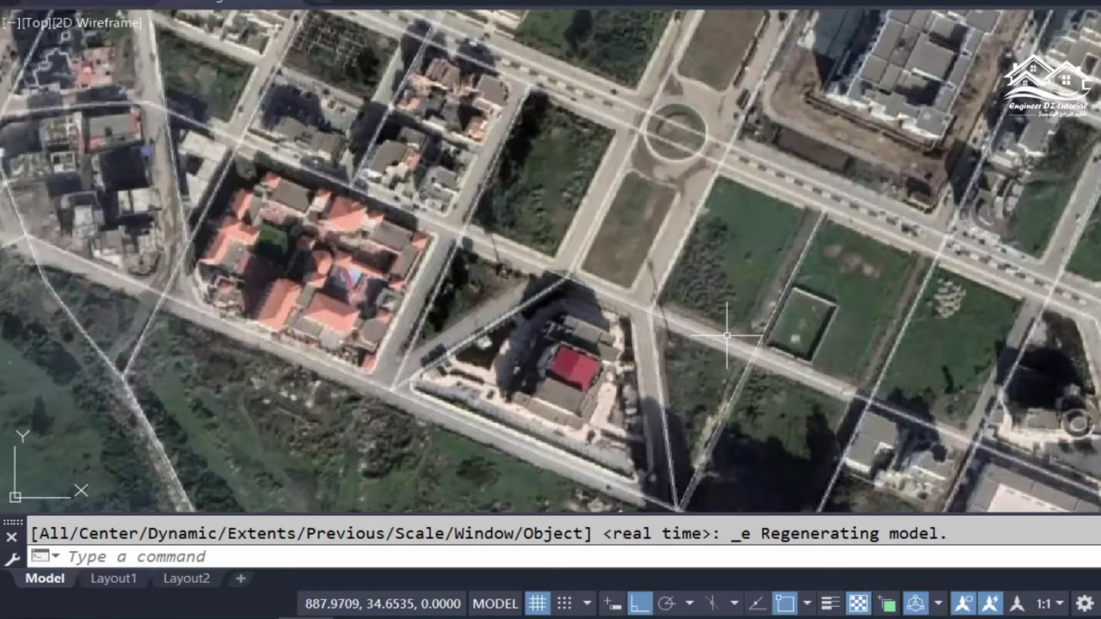